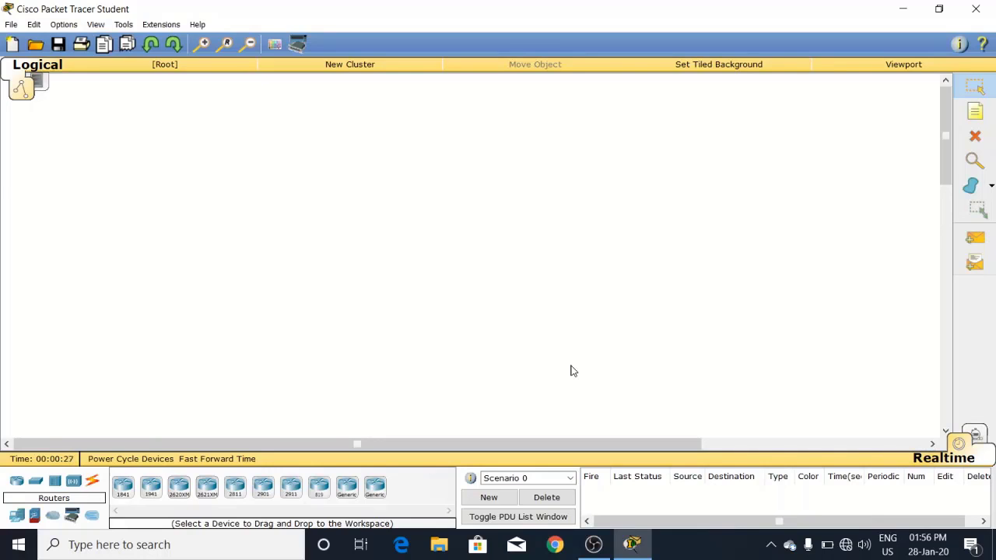
- Place an 1841 router on the workspace and a 2950-24 switch below it
click(123, 486)
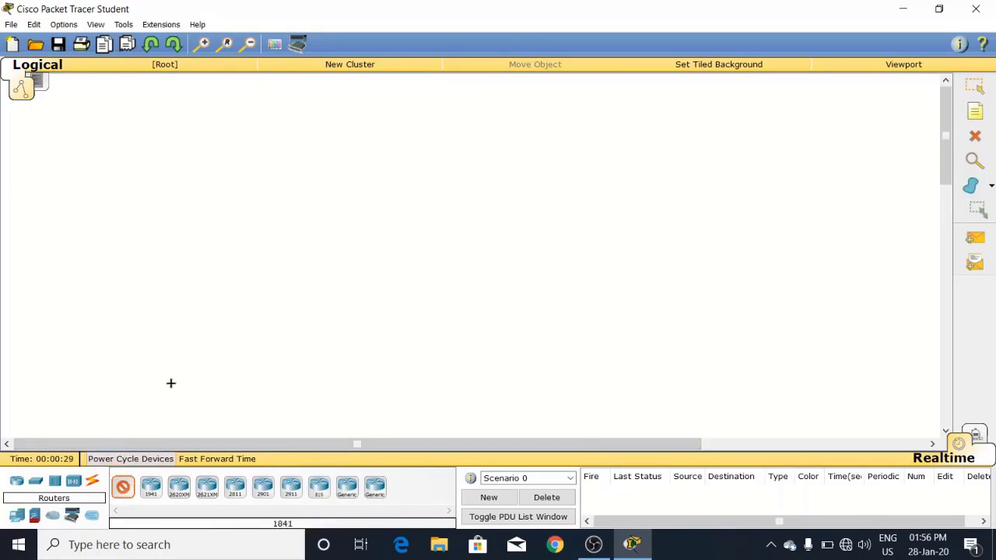
click(311, 184)
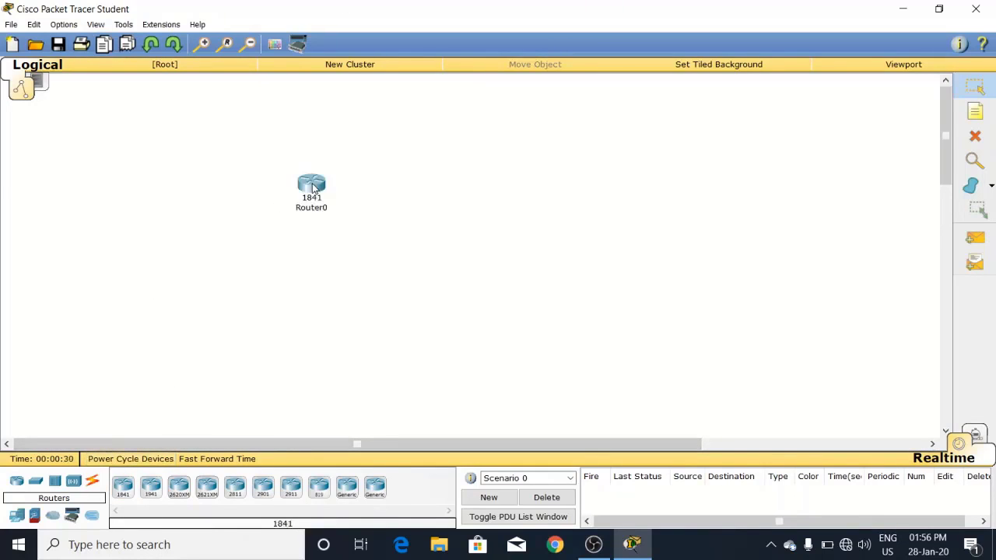
click(35, 480)
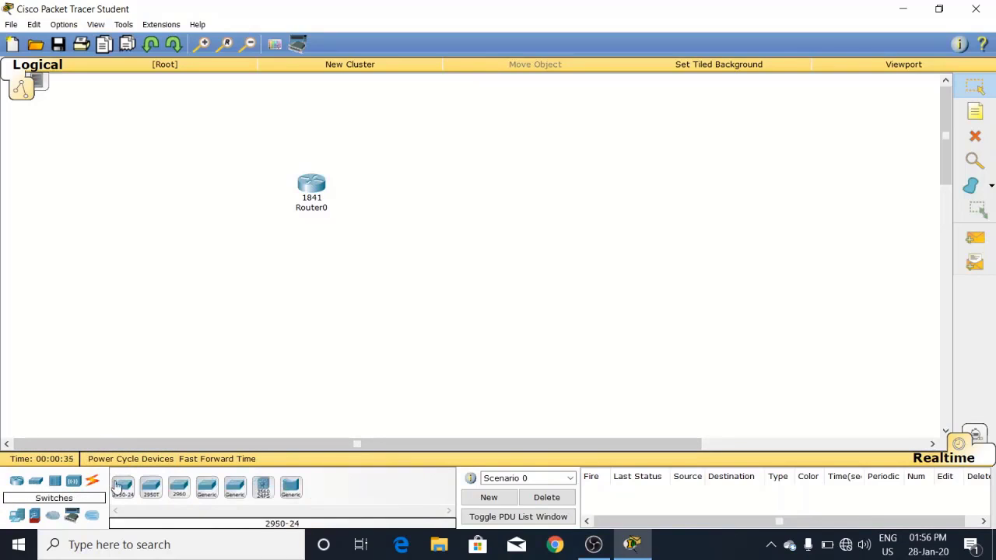
click(121, 486)
click(323, 274)
- Add a PC-PT below the switch and a Server-PT right of the router
click(32, 515)
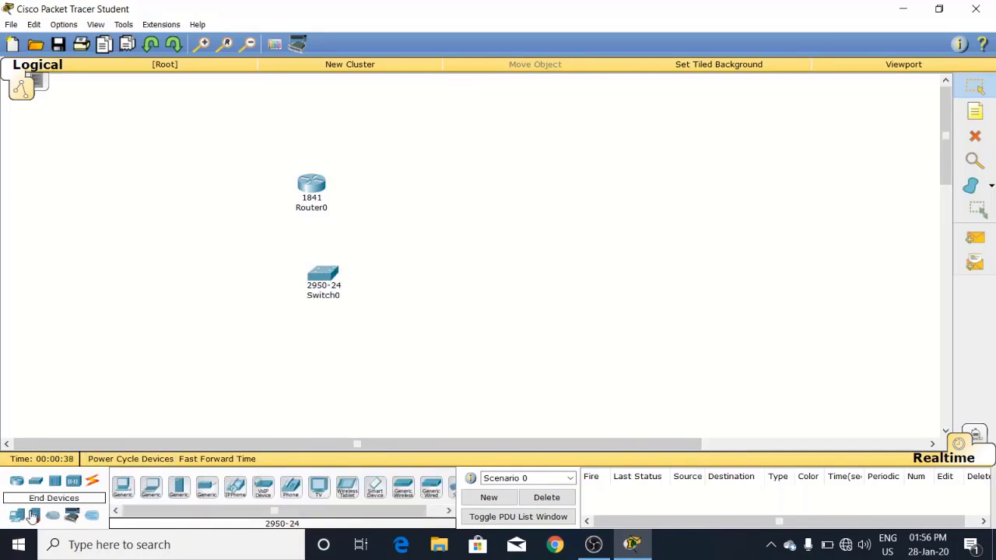
click(123, 486)
click(296, 399)
click(150, 486)
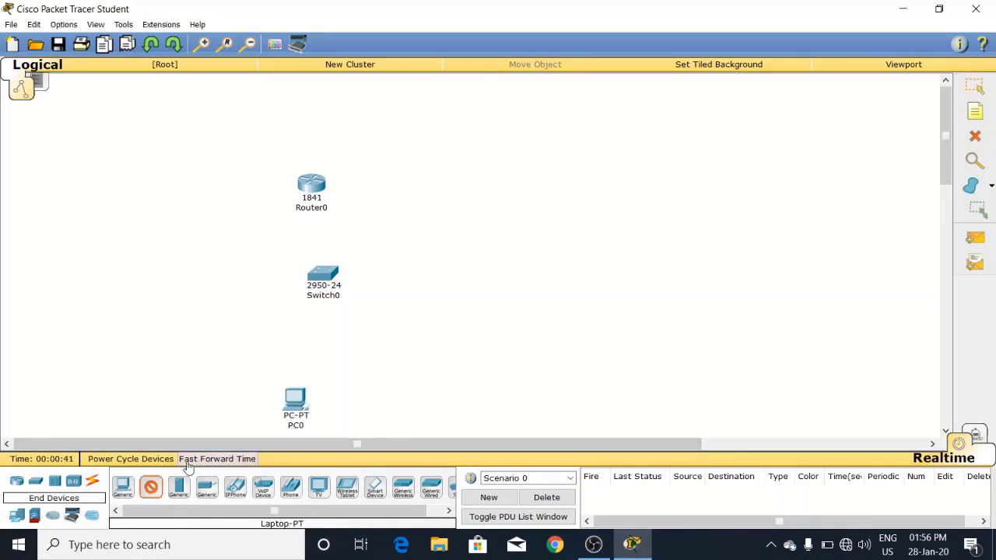
click(151, 486)
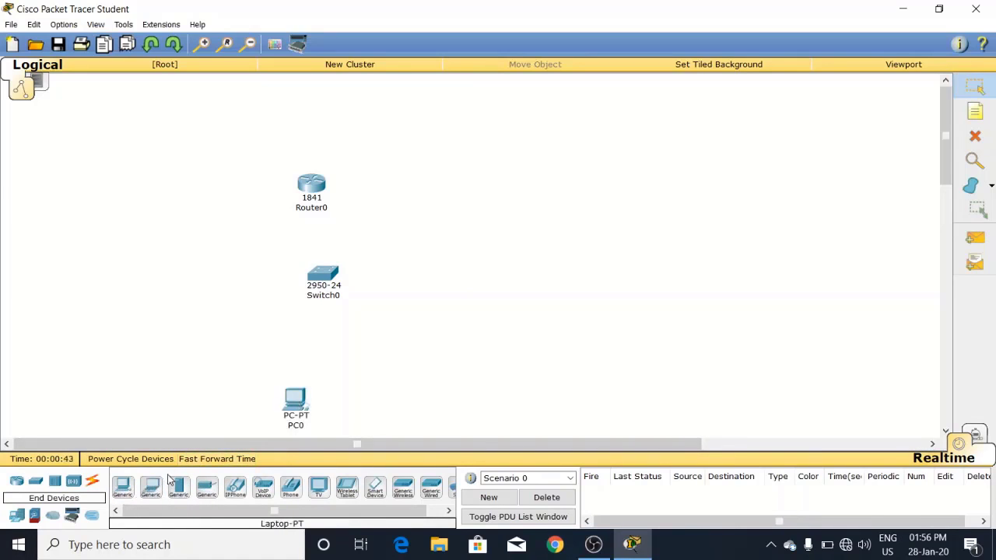
click(176, 484)
click(520, 215)
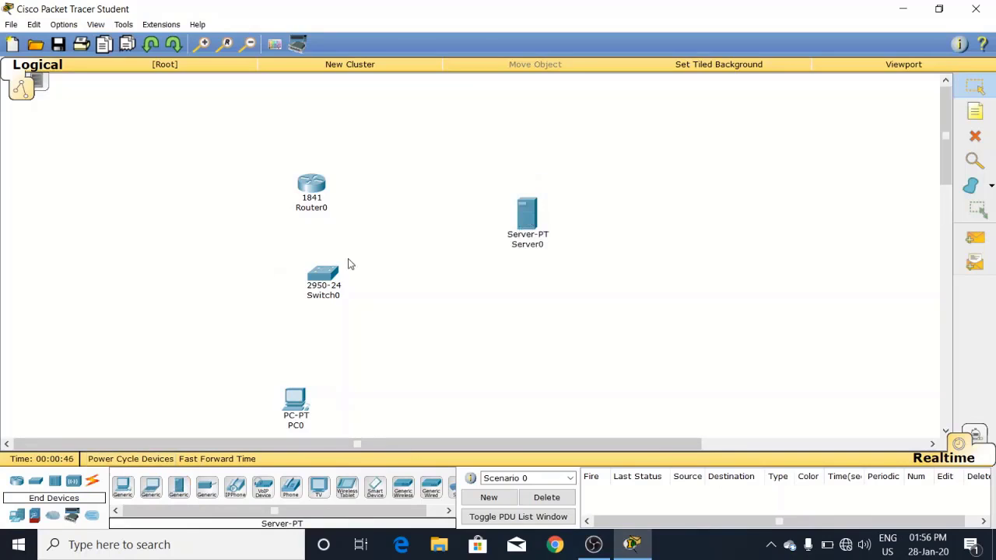
drag(331, 272, 355, 274)
- Run automatic cables from Switch0 Fa0/1, Fa0/2, Fa0/3 to Router0 Fa0/0, PC0 and Server0
click(92, 480)
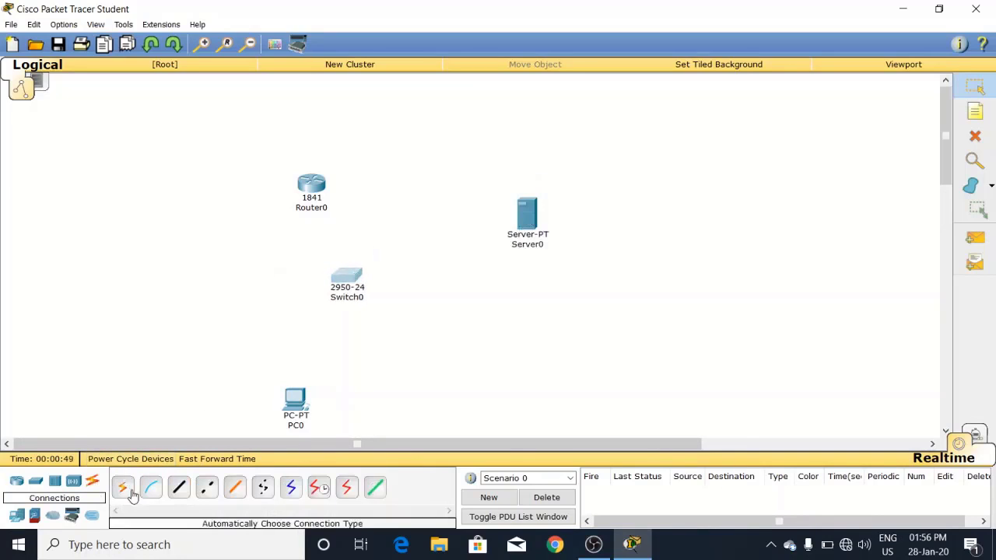
click(122, 487)
click(311, 187)
click(345, 274)
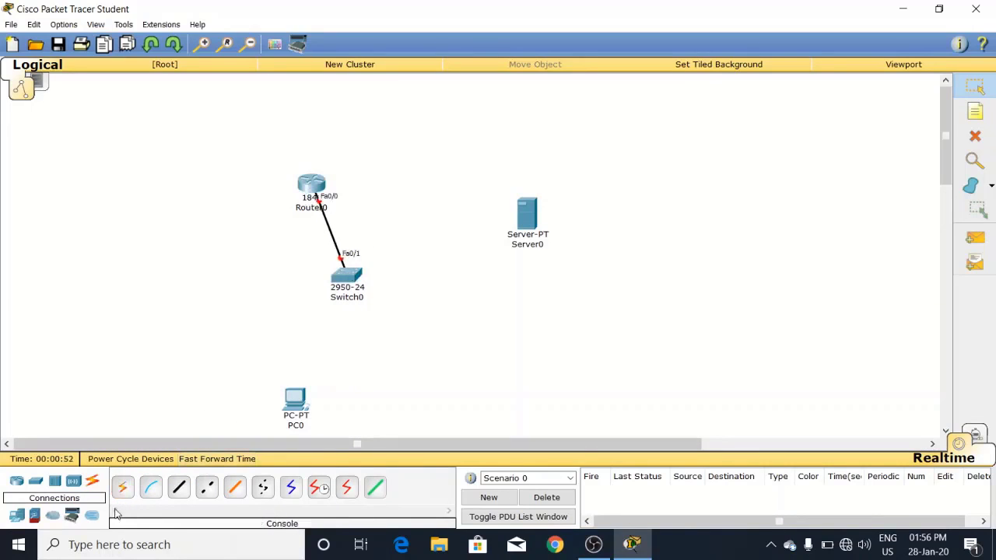
click(122, 487)
click(347, 274)
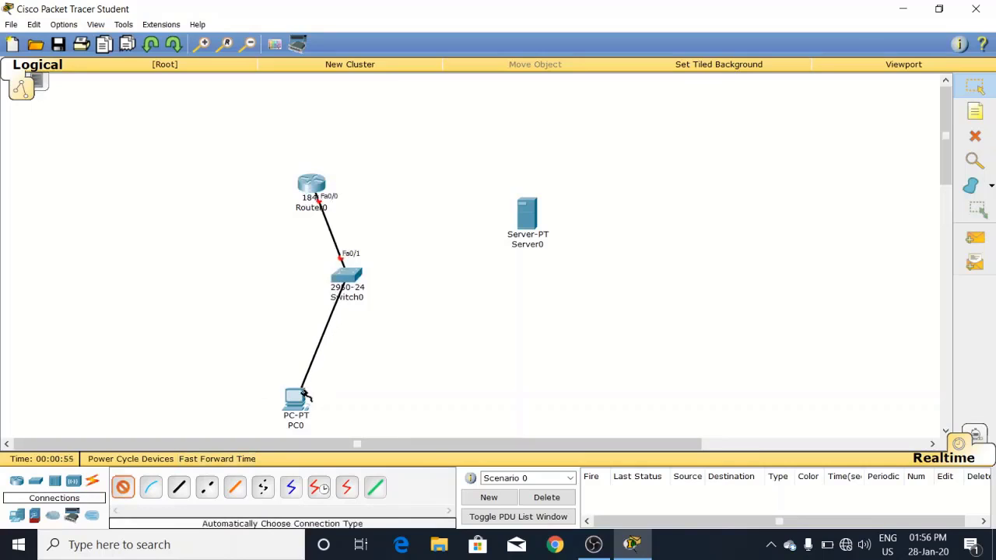
click(303, 396)
click(122, 487)
click(347, 273)
click(527, 224)
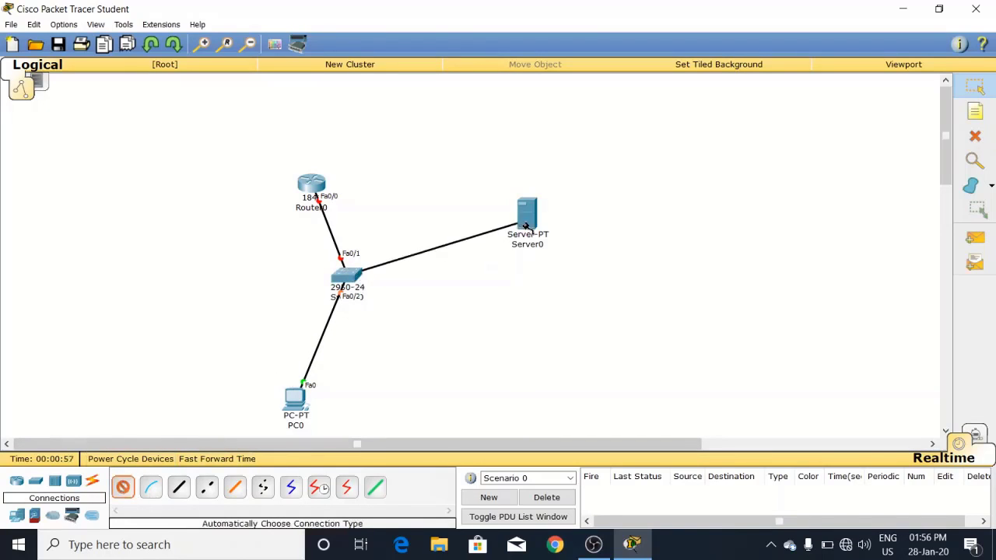
click(537, 221)
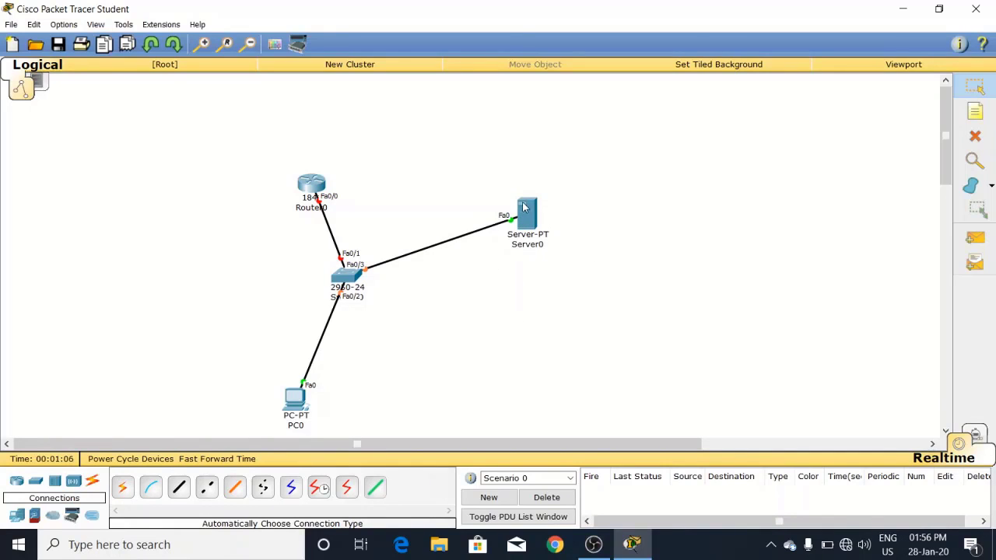
click(308, 193)
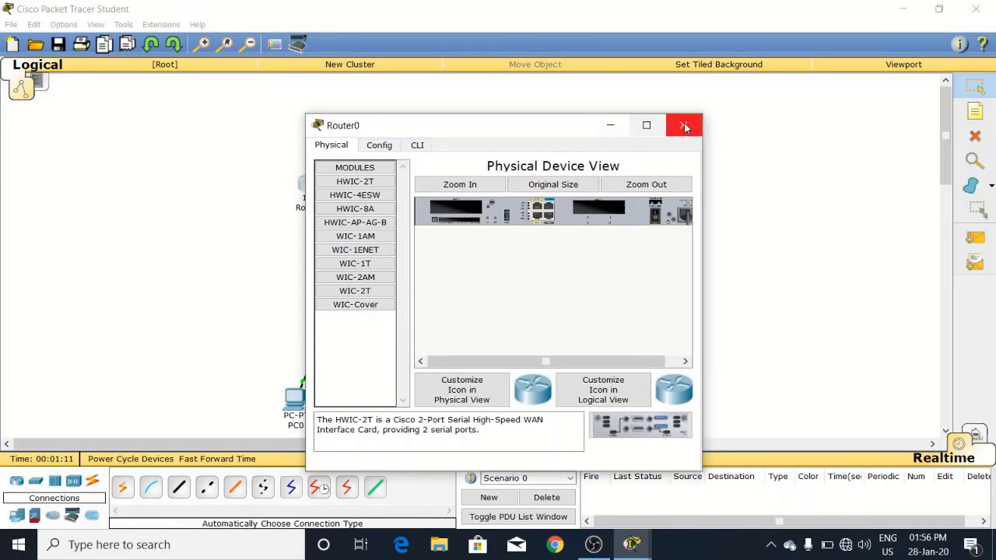
click(685, 126)
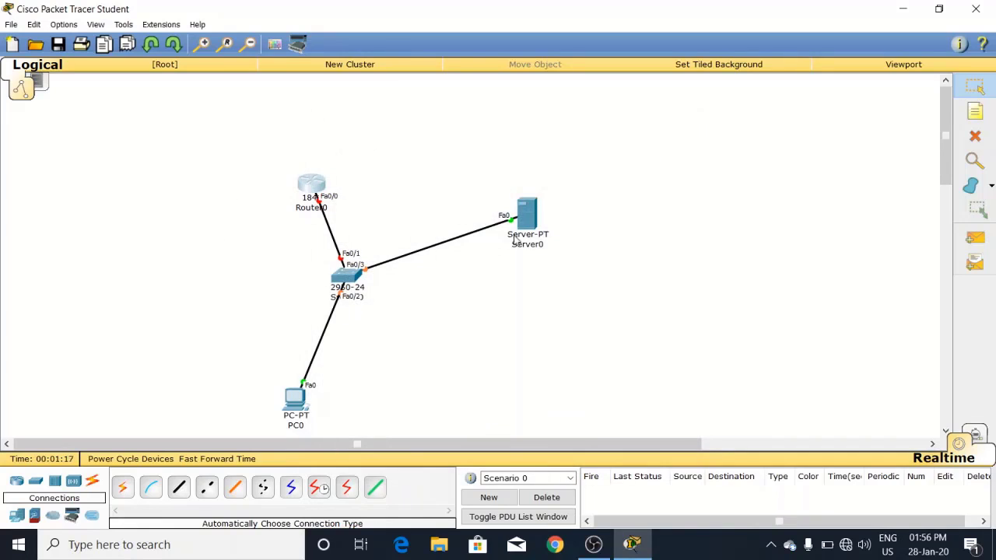
- Add notes 1.0.0.1 beside Router0 and 1.0.0.2 below Server0
click(976, 113)
click(497, 273)
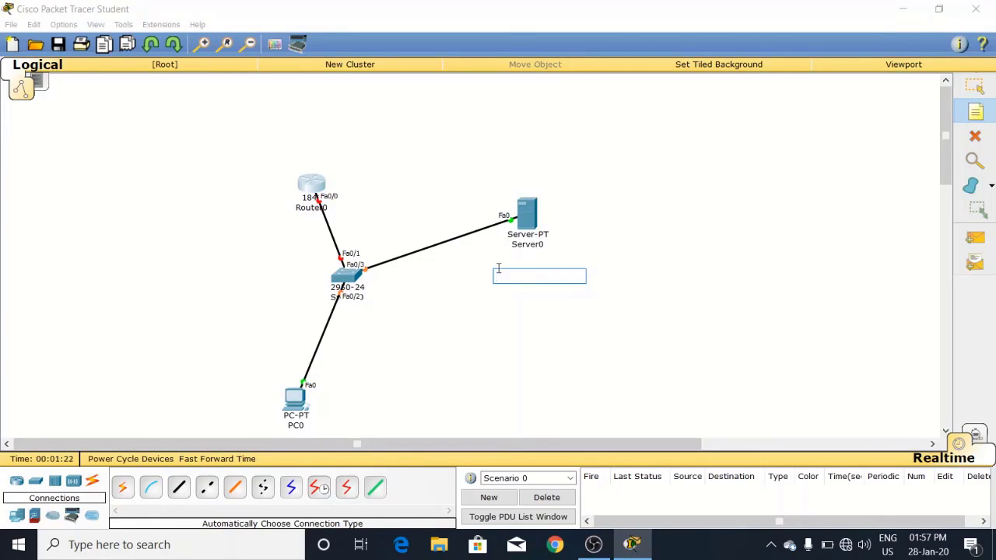
click(341, 196)
text(1.0.0.1)
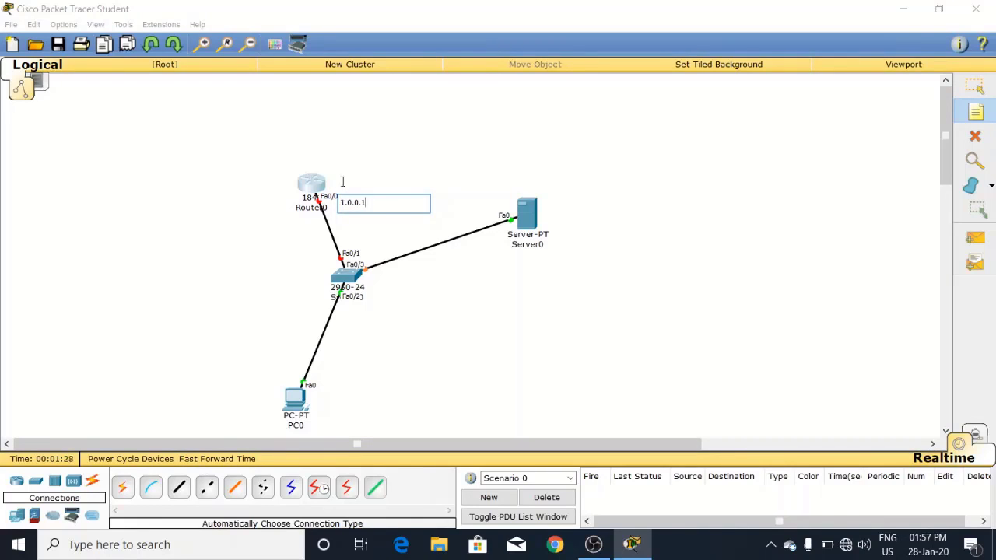
click(518, 270)
text(1.0.0.2)
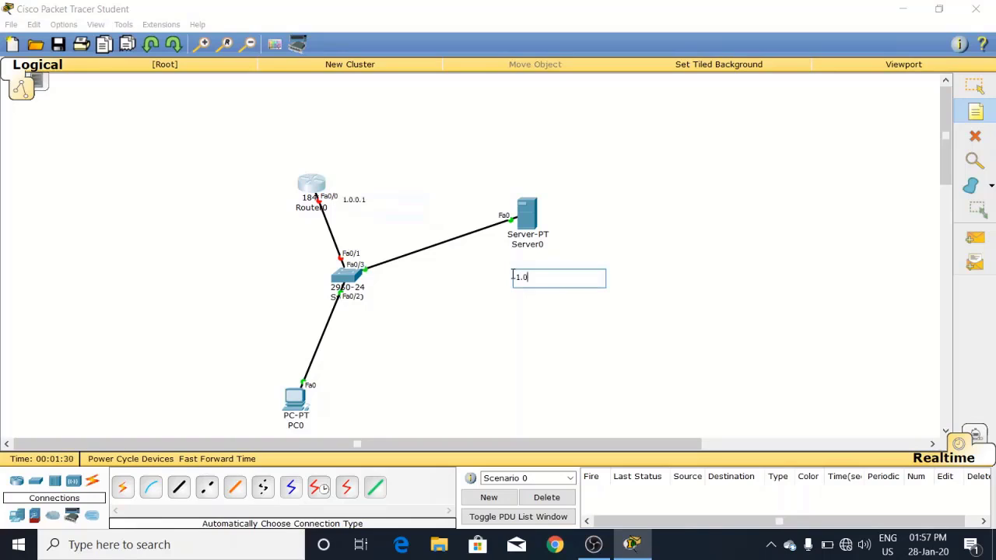
- Add notes 1.0.0.3 beside PC0 and 'NTP Server' beside Server0
click(313, 407)
text(1.0.0.)
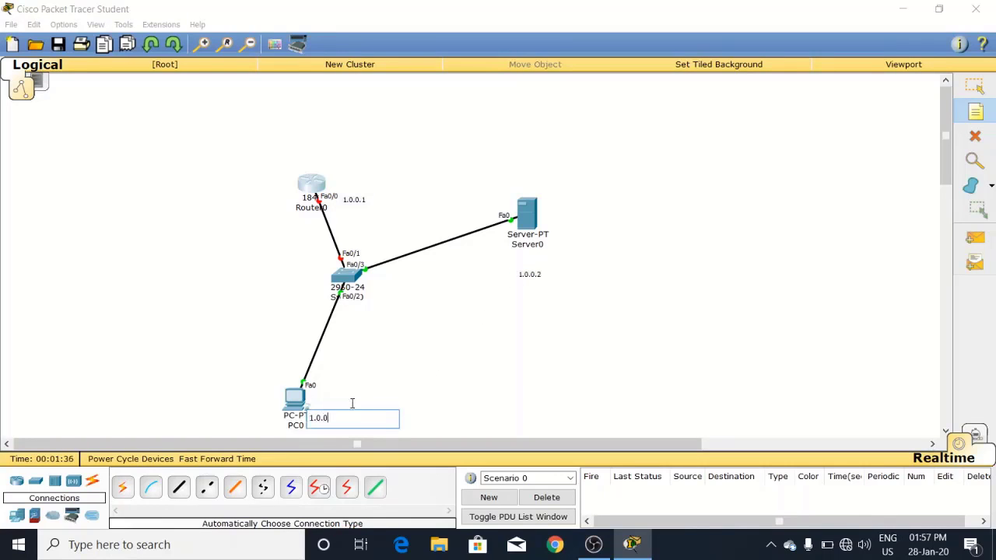
text(3)
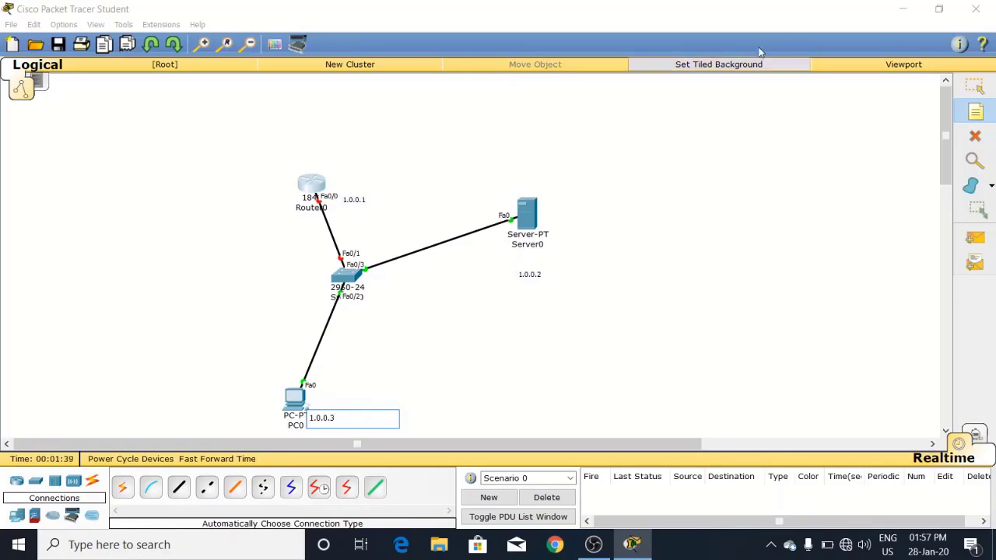
click(575, 237)
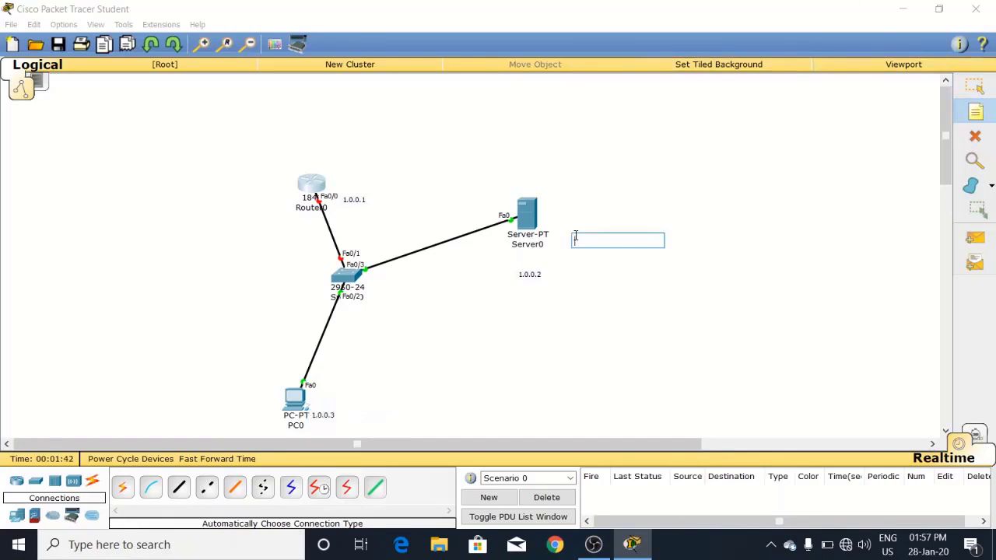
text(NTP N)
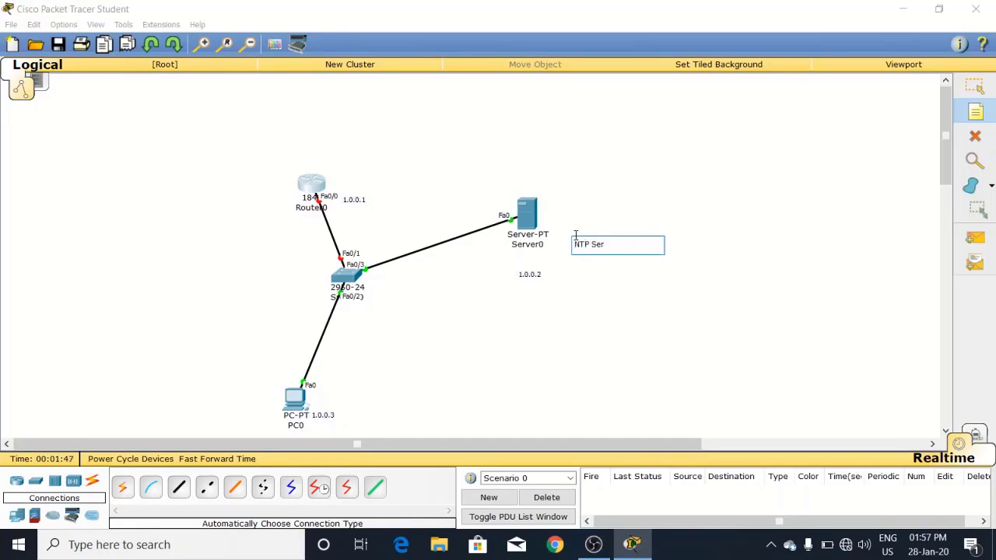
click(975, 86)
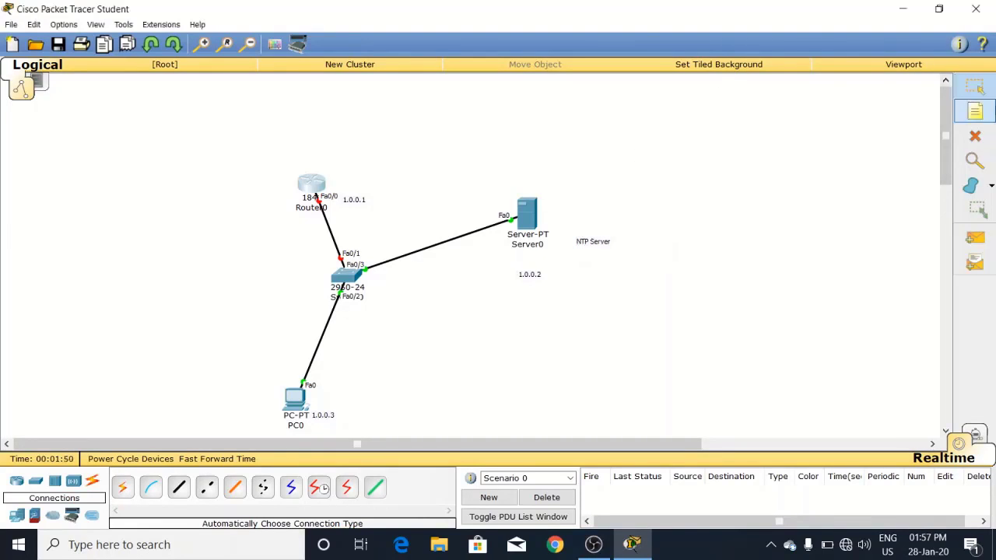
- Open Router0's CLI, decline the initial configuration dialog, and enter privileged mode with en
click(313, 185)
click(417, 145)
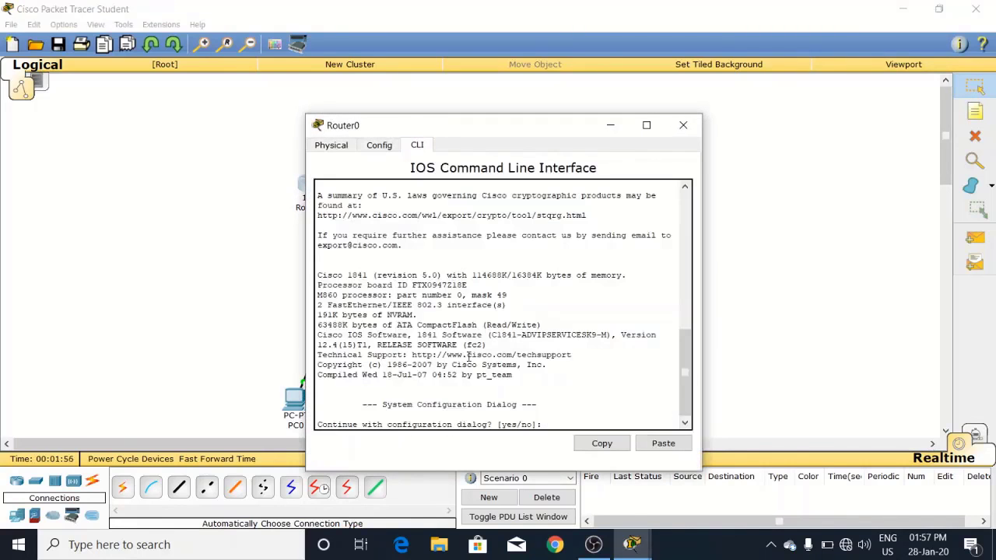
text(no)
key(Return)
key(Return)
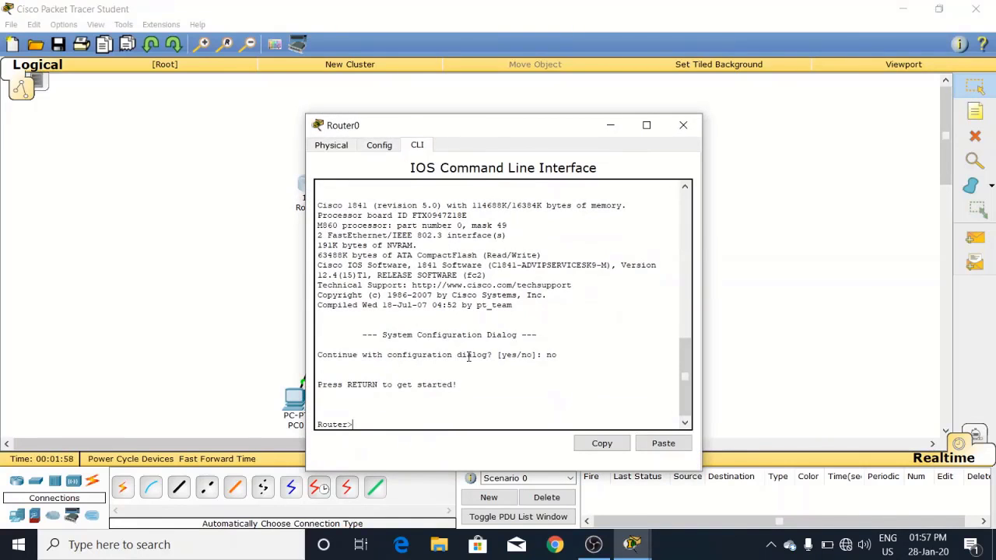
text(en)
key(Return)
key(Return)
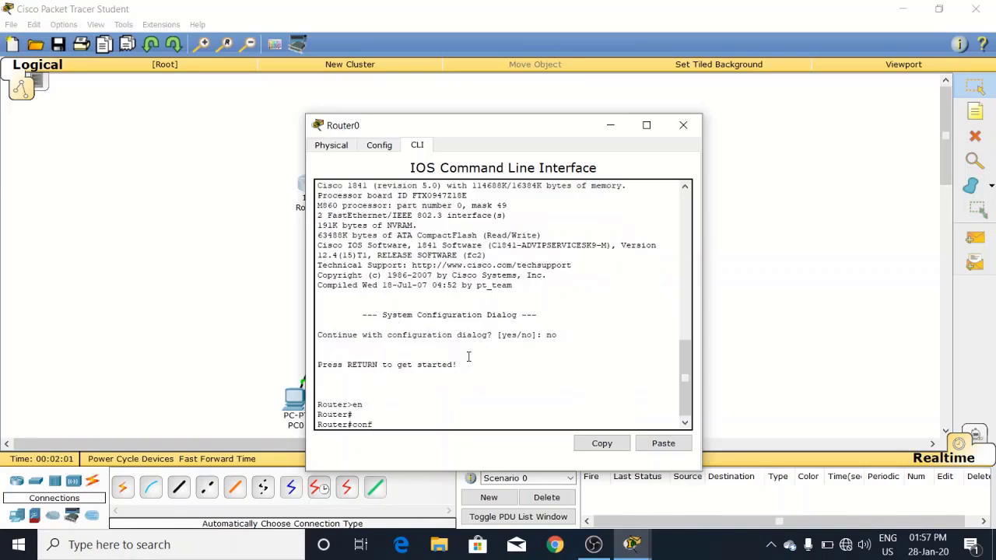
key(Return)
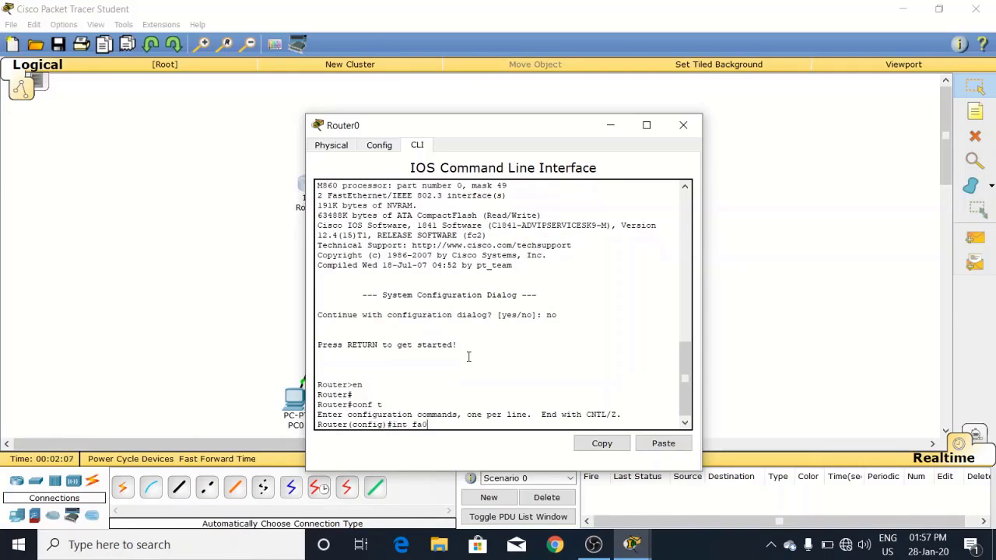
- Give interface fa0/0 address 1.0.0.1 255.0.0.0 and enable it with no shut
key(Return)
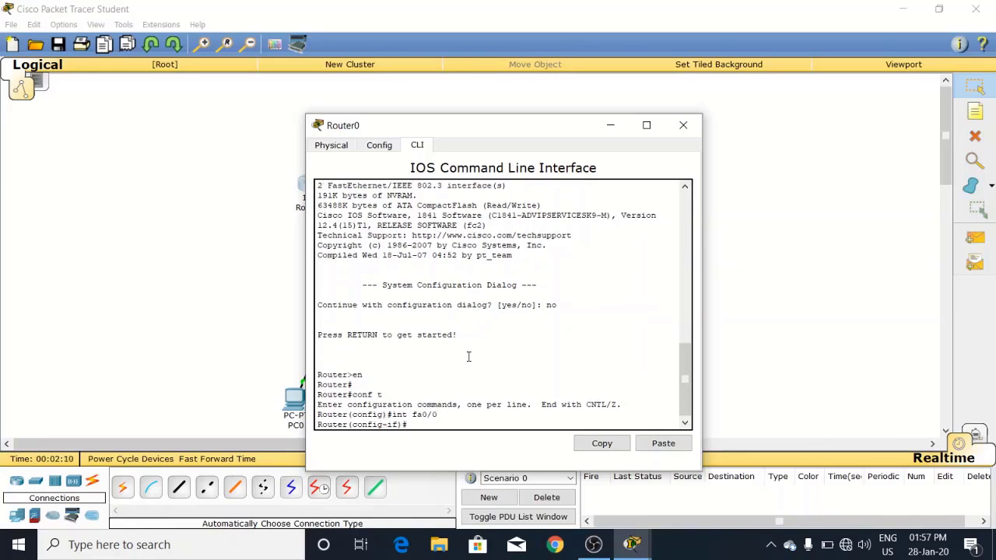
text(ip add 1.0.0.1)
key(Return)
key(Up)
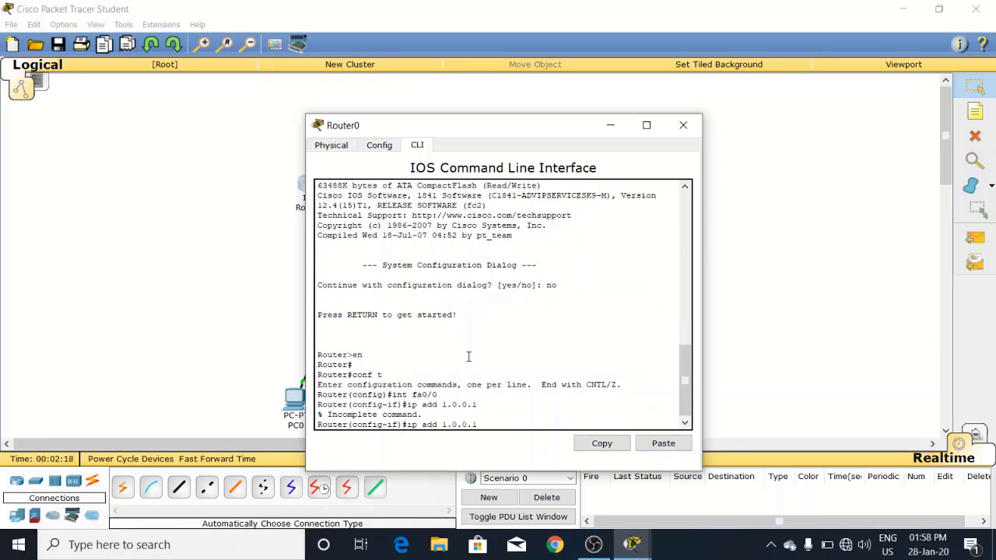
text(255.0.0.0.)
key(Return)
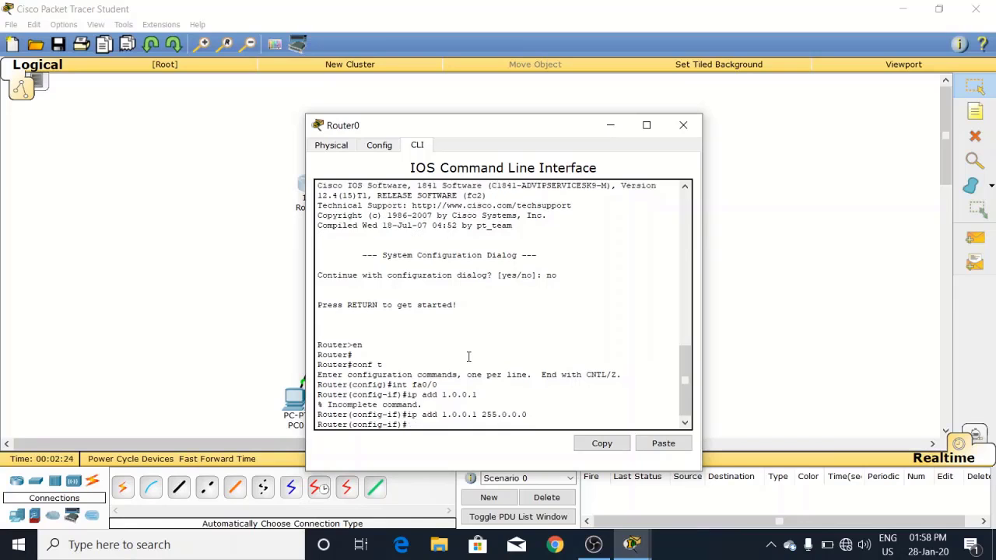
text(no shut)
key(Return)
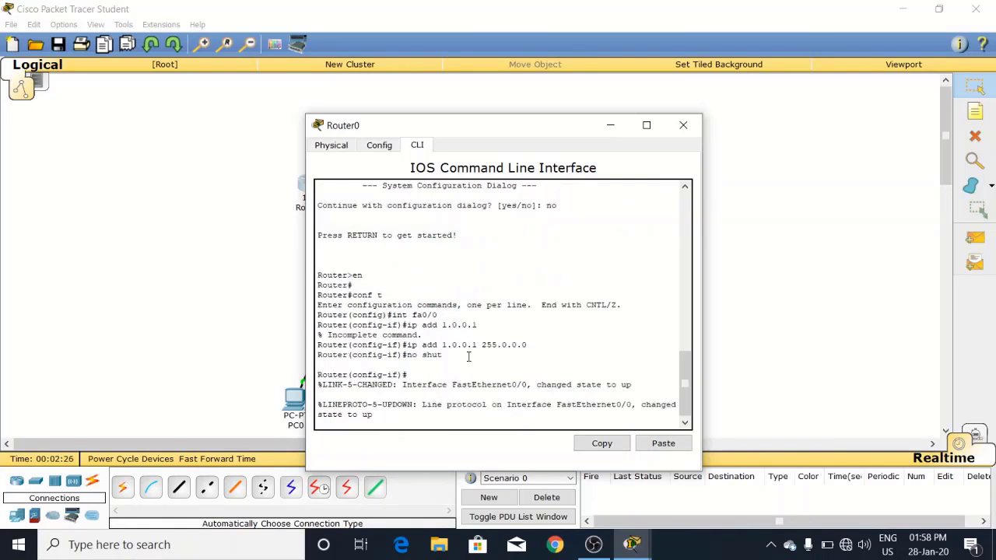
key(Return)
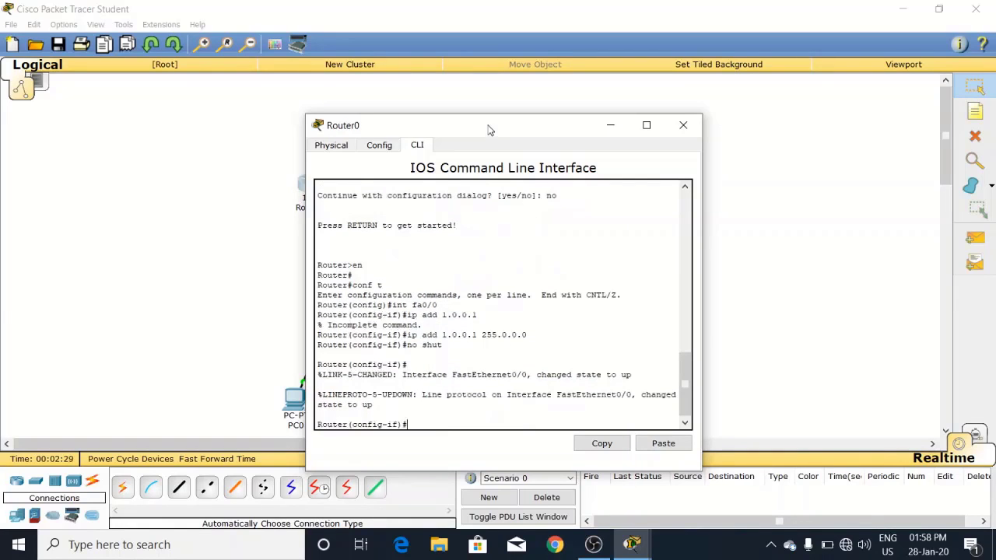
drag(491, 131, 616, 140)
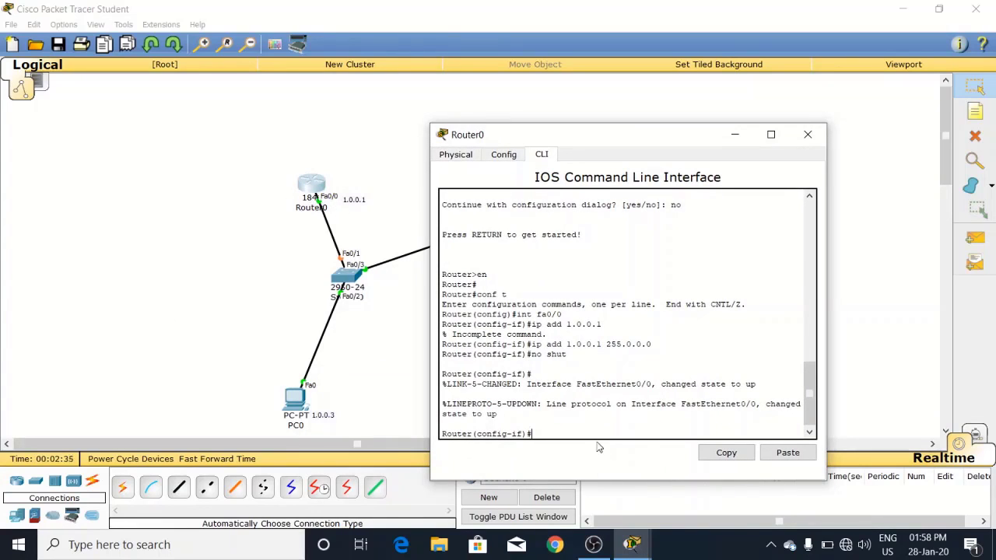
- In PC0's IP Configuration, enter 1.0.0.3, keep mask 255.0.0.0, and set gateway 1.0.0.1
click(808, 134)
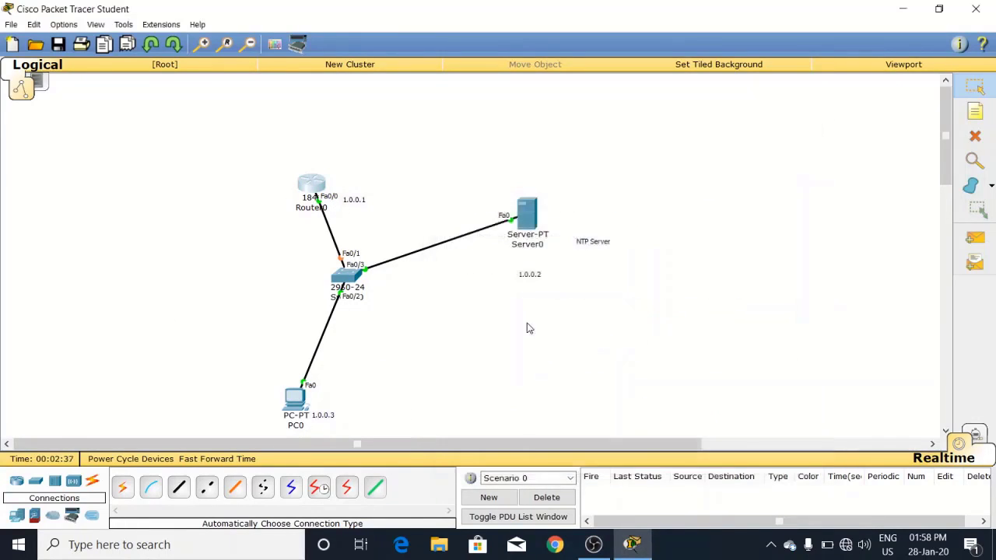
click(288, 400)
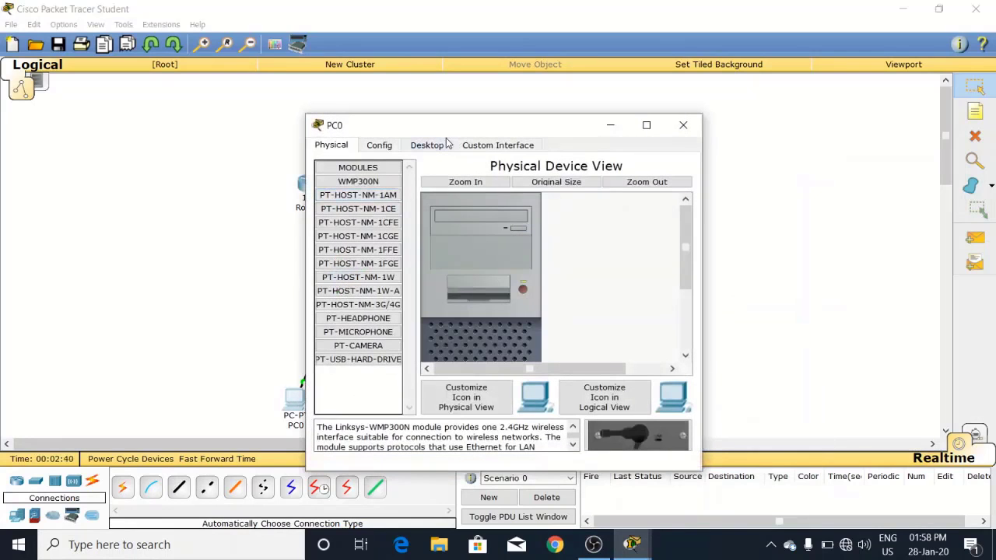
click(446, 145)
click(352, 206)
click(511, 218)
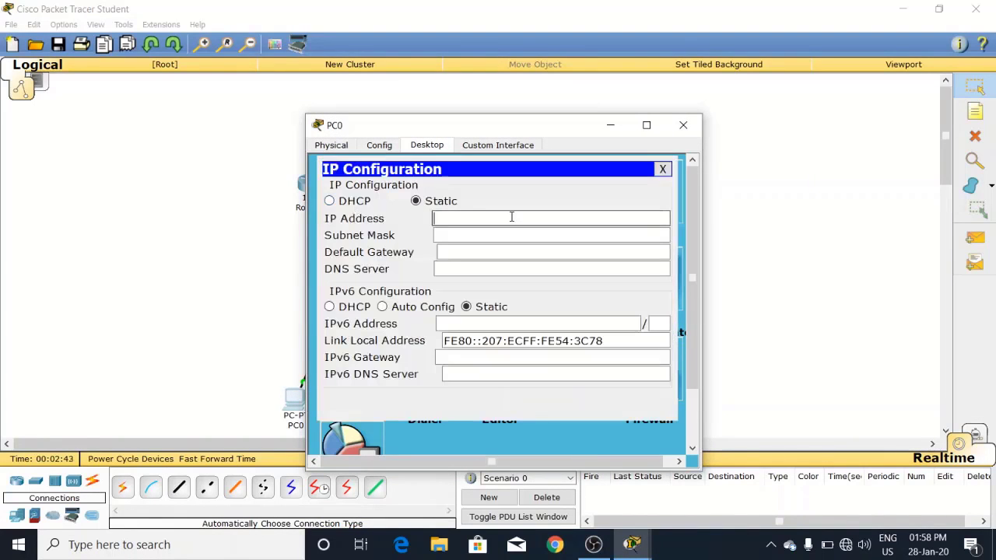
text(1.0.0.3)
key(Tab)
key(Tab)
text(1.0.0.1)
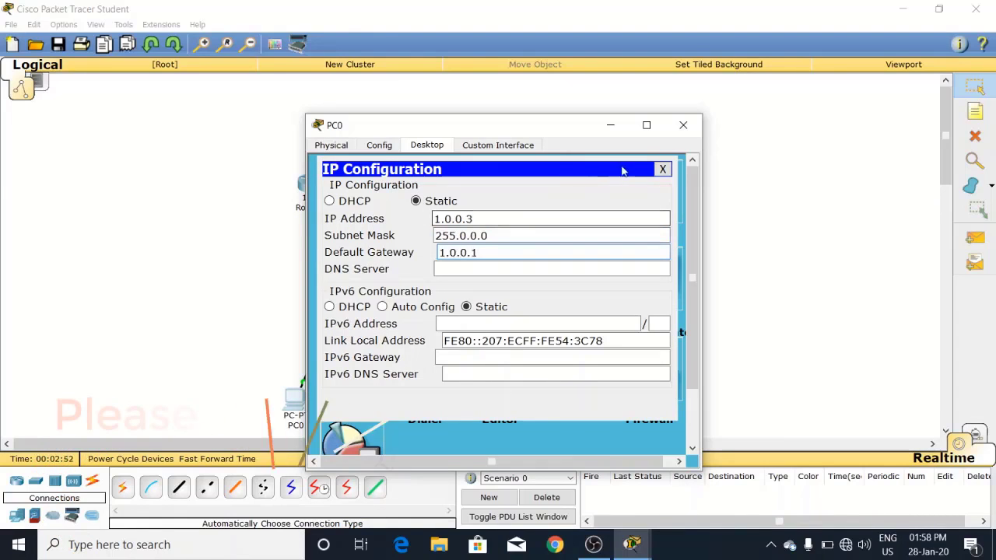
- Close PC0, then give Server0 IP 1.0.0.2, mask 255.0.0.0 and gateway 1.0.0.1
click(663, 169)
click(683, 125)
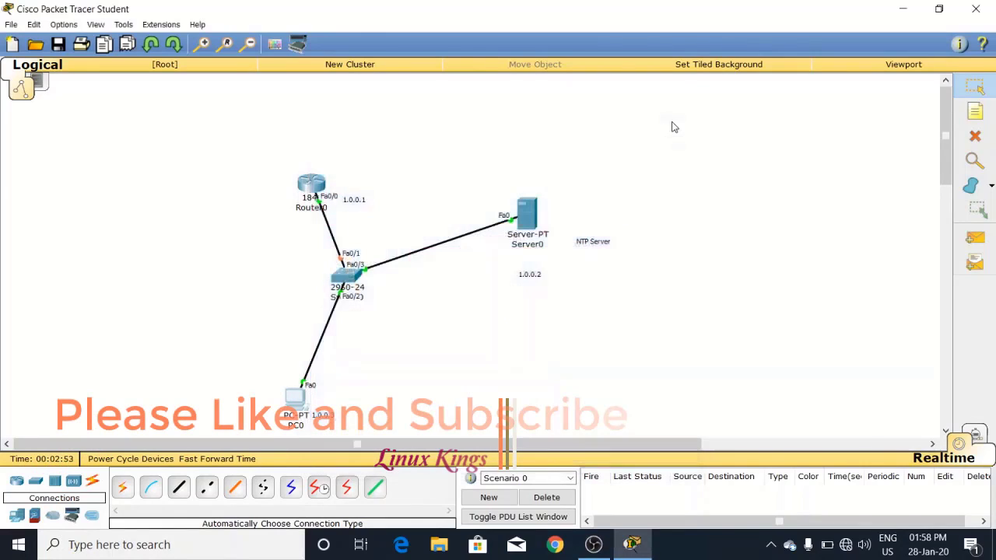
click(534, 218)
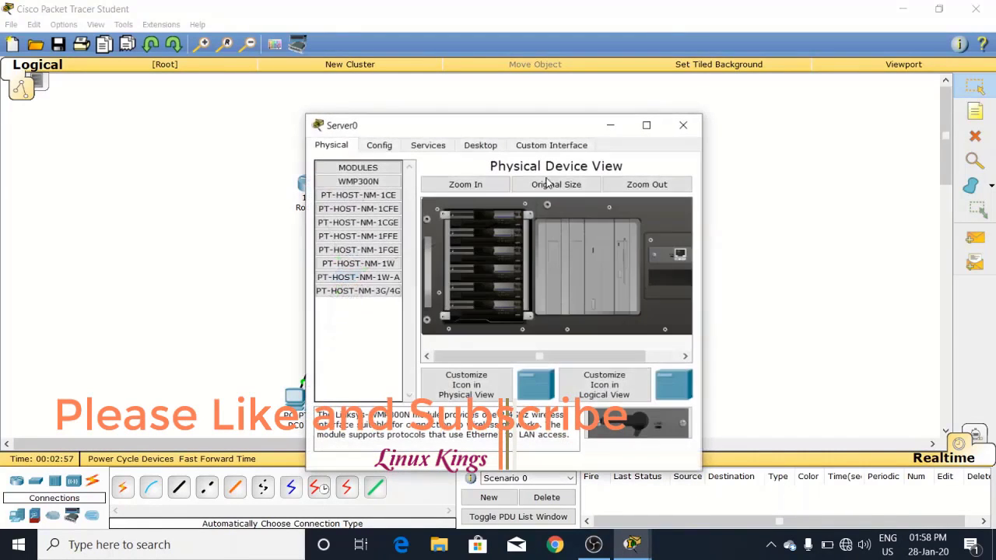
click(480, 145)
click(350, 185)
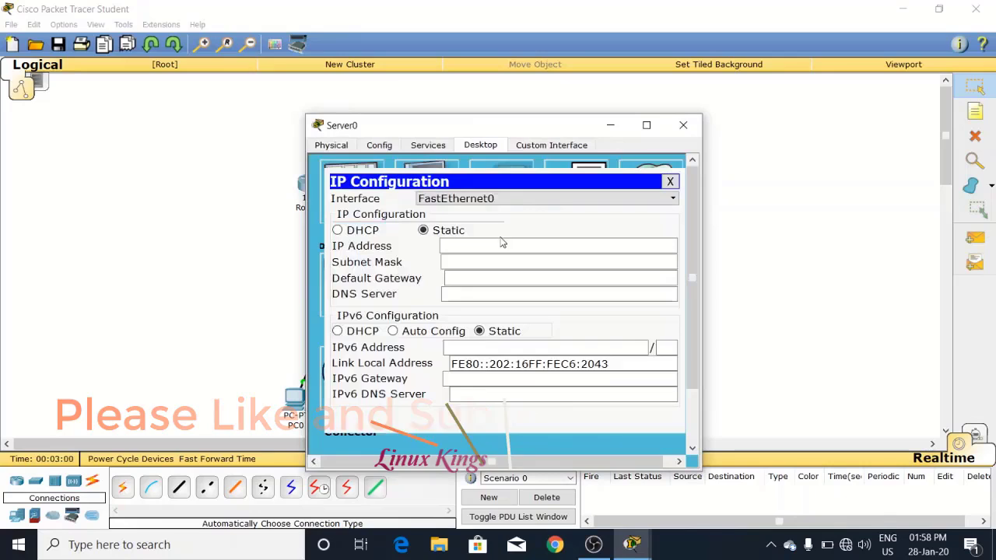
click(497, 245)
text(1.0.0.2)
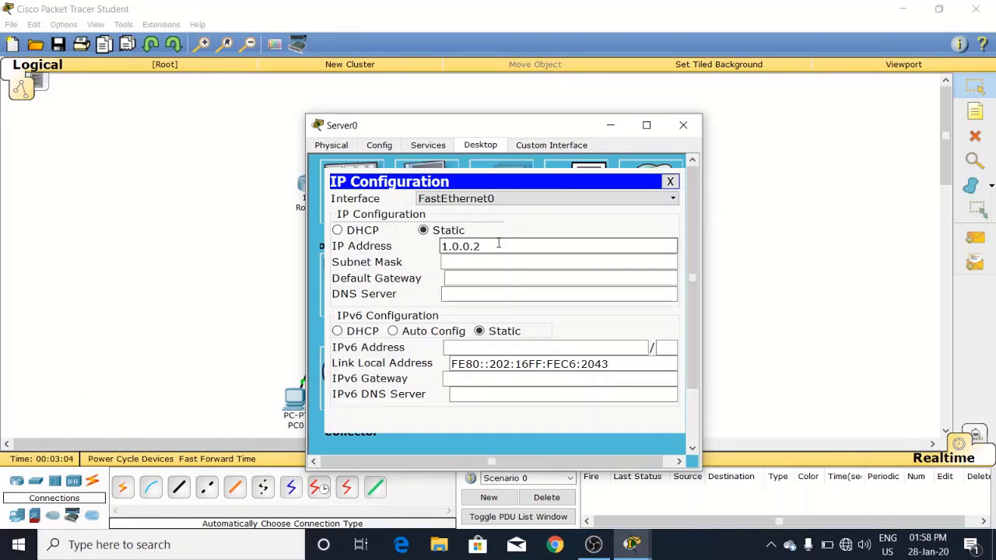
key(Tab)
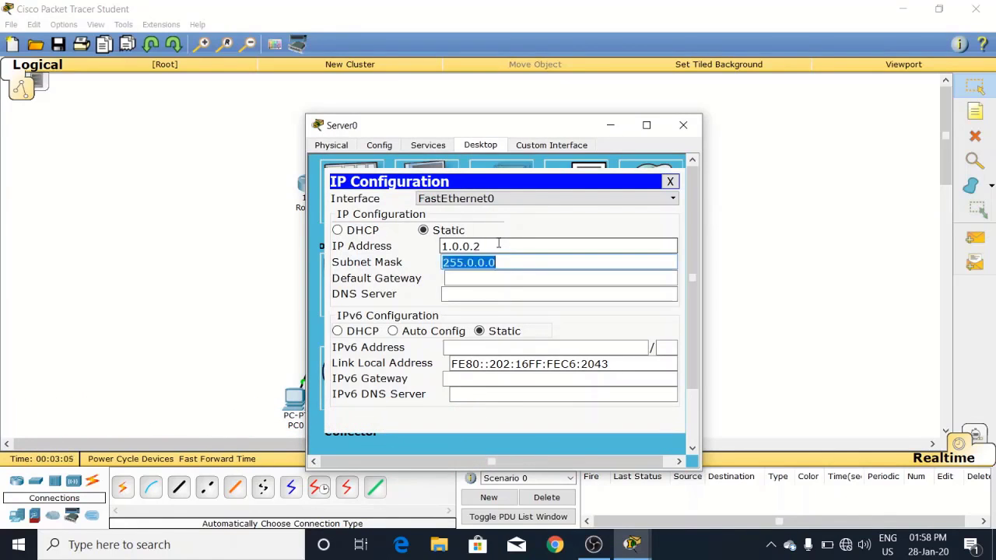
key(Tab)
text(1.0.0)
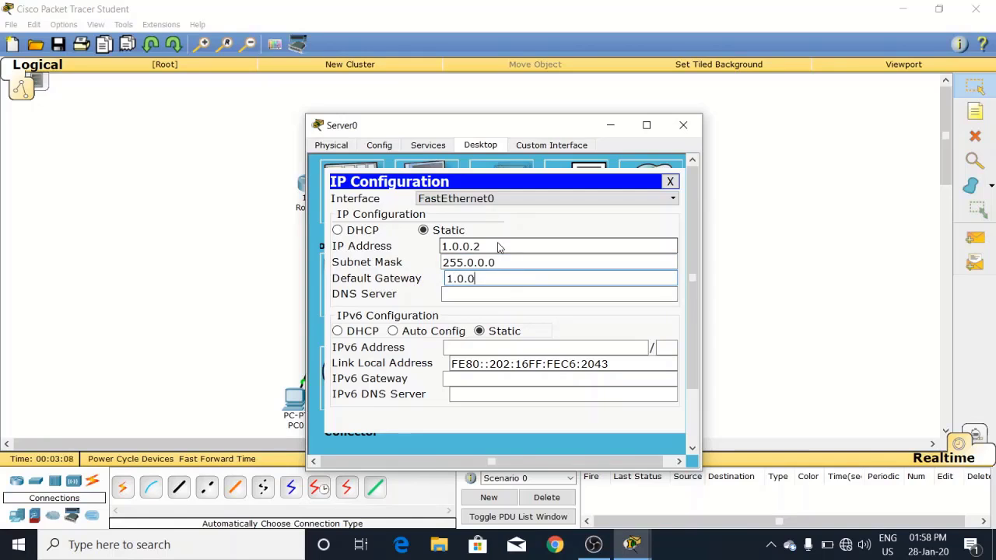
text(.1)
- In Server0's NTP service, enable authentication, pick 28 January 2020, and close the window
click(421, 148)
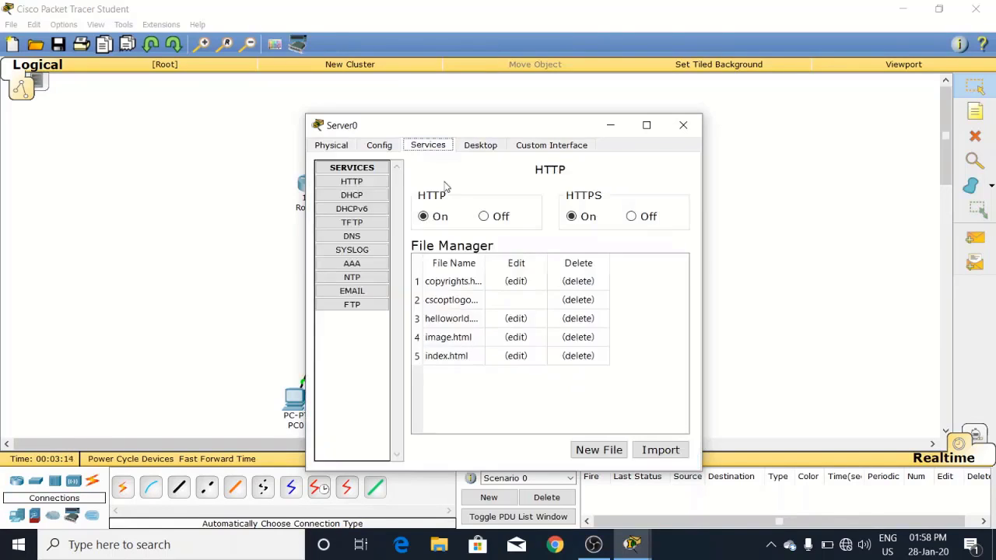
click(359, 280)
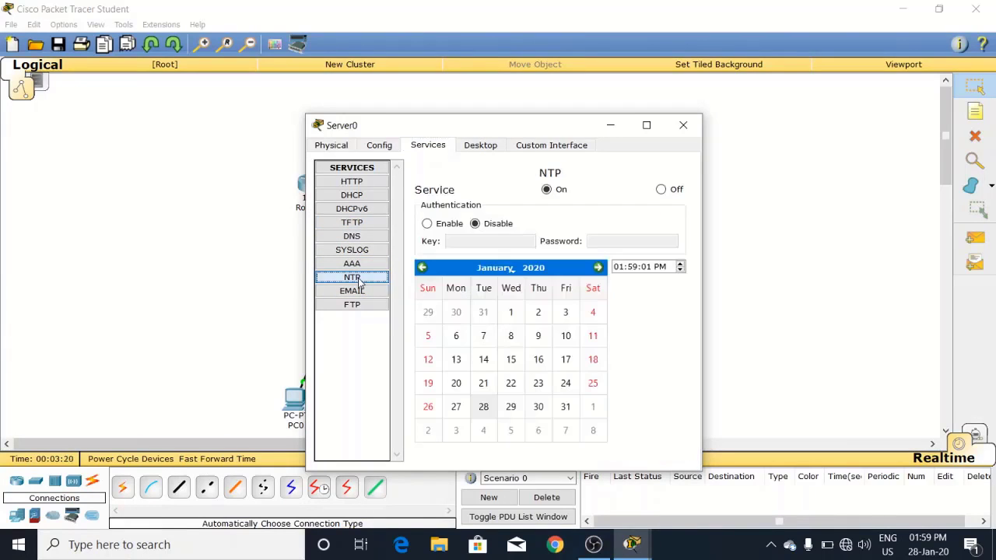
click(438, 225)
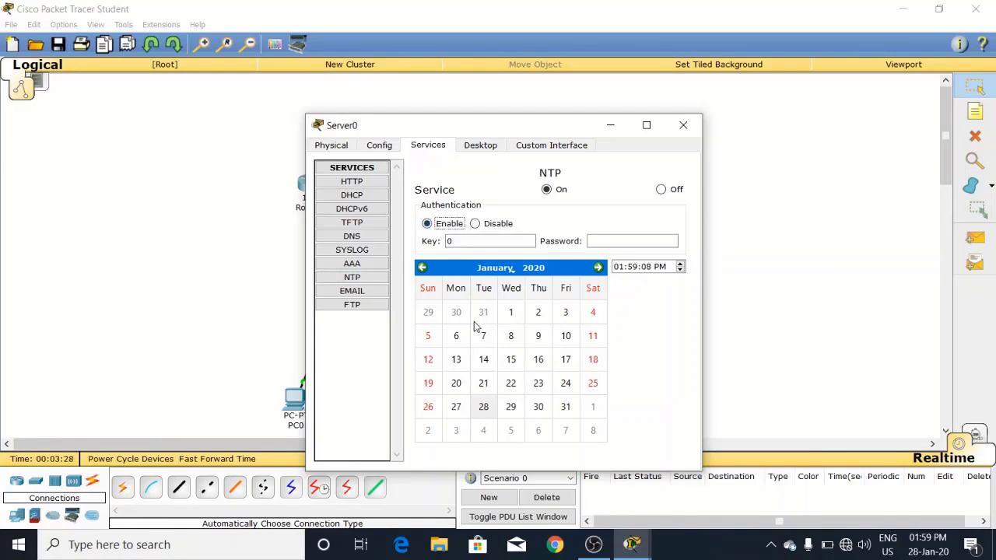
click(490, 410)
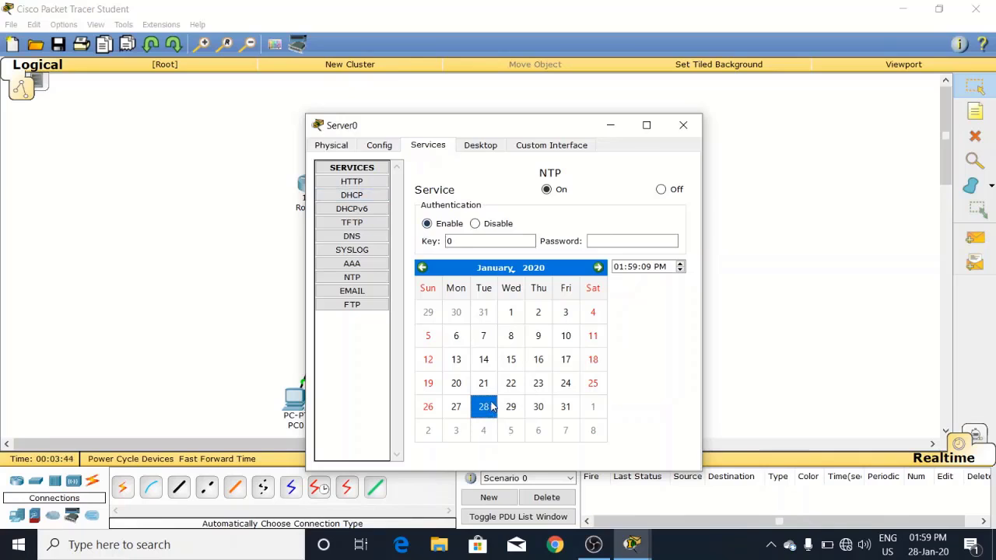
click(695, 122)
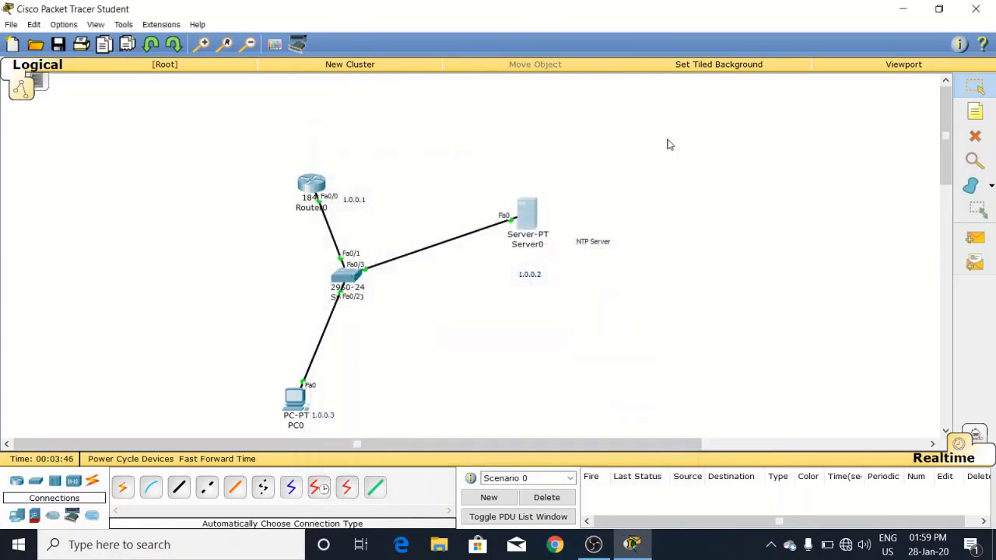
- Exit to Router0's privileged prompt and run show clock, which reads Mon Mar 1 1993
click(309, 186)
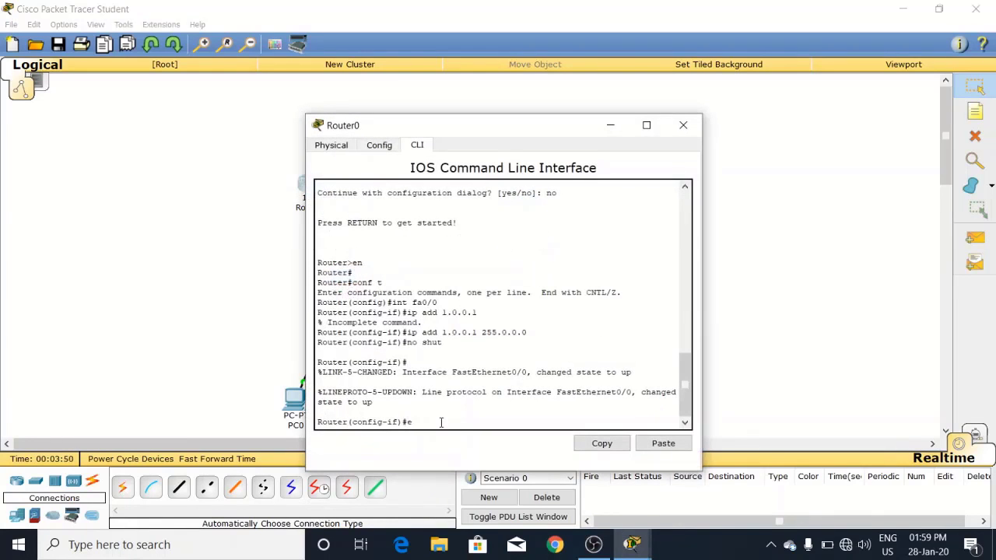
text(exit)
key(Return)
text(exit)
key(Return)
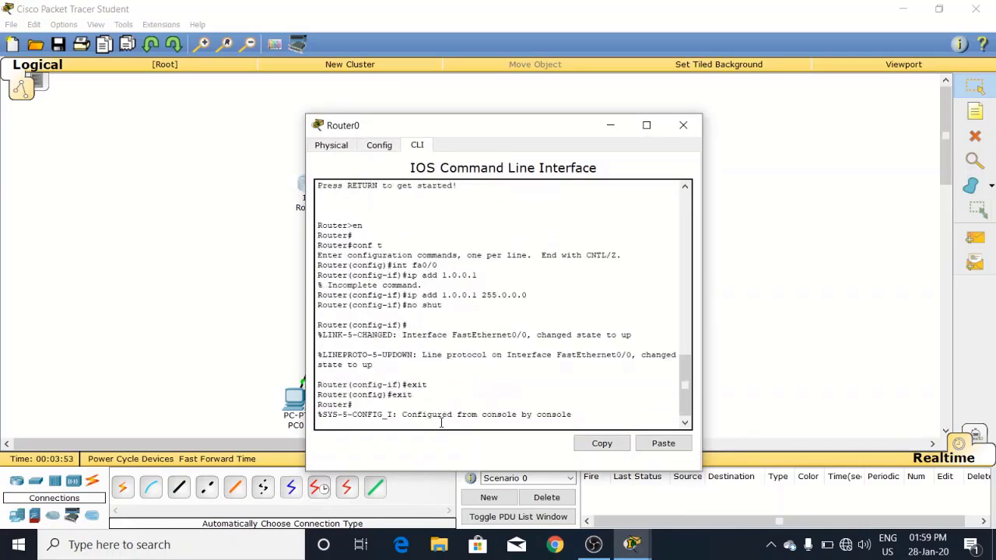
key(Return)
key(Return)
key(Return)
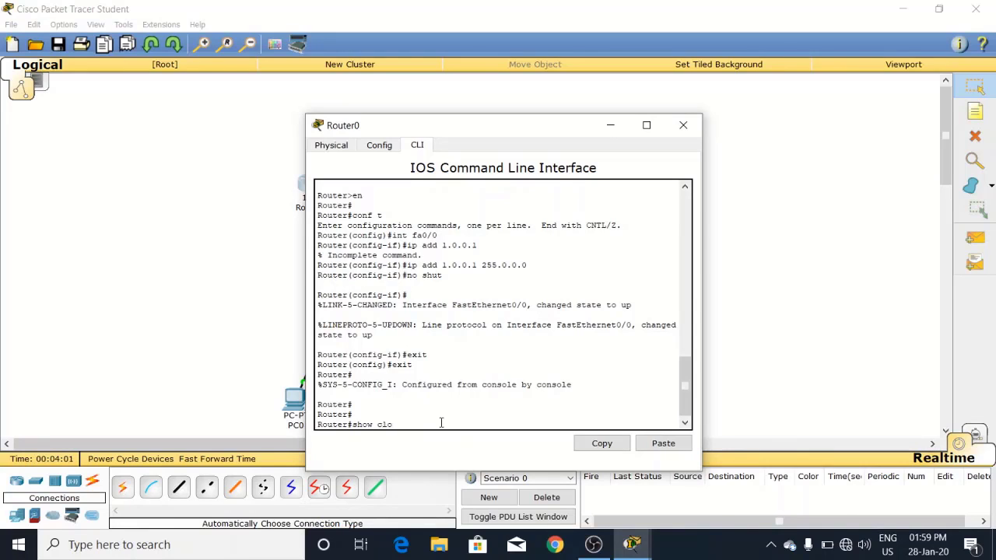
key(Return)
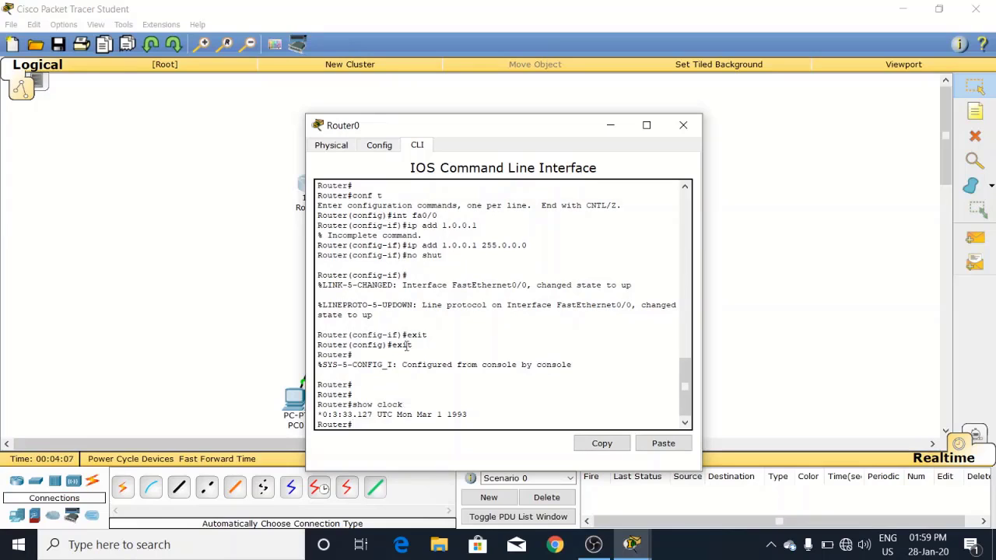
drag(467, 414, 319, 413)
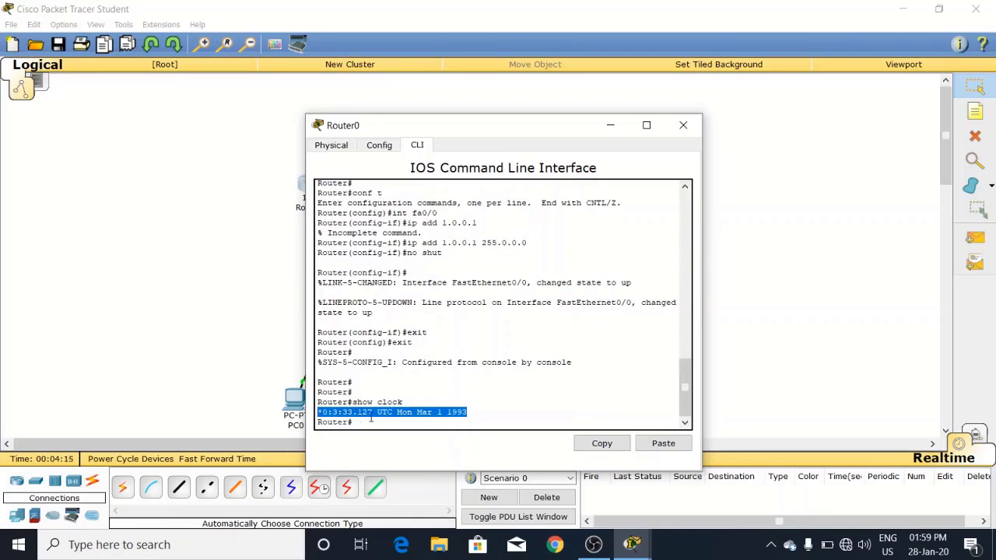
click(473, 417)
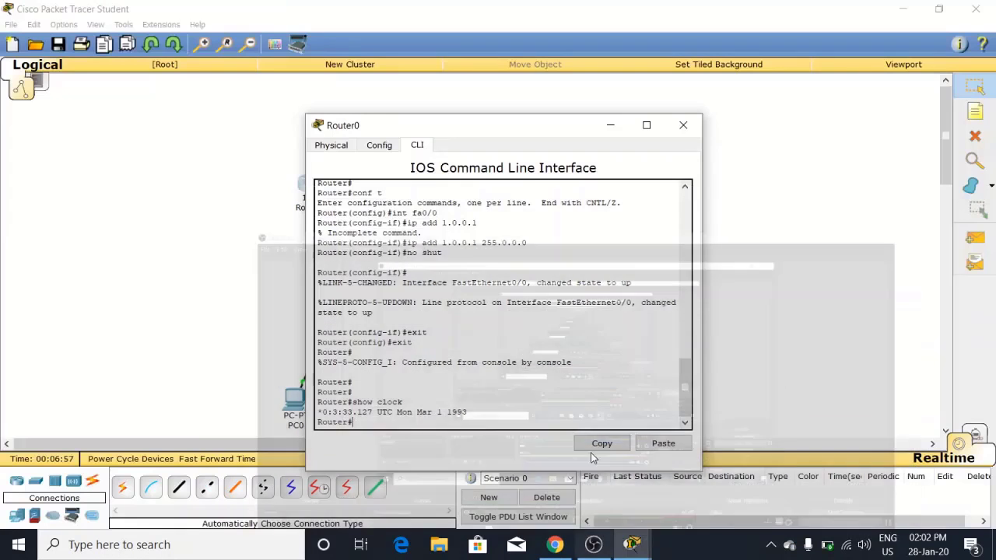
- Check the server's 1.0.0.2 note and enter 'ntp server 1.0.0.2' at the router prompt
text(nt)
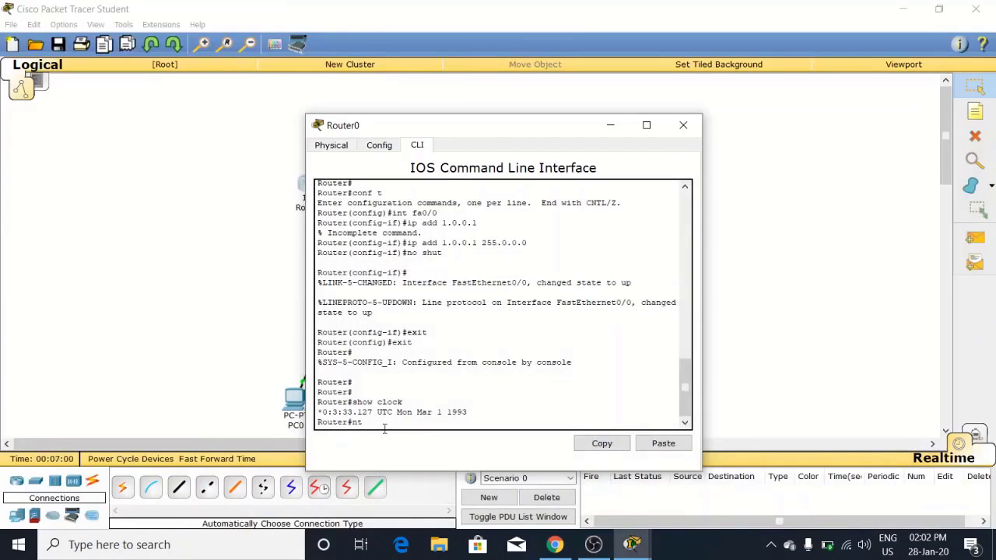
text(p server)
drag(458, 127, 242, 74)
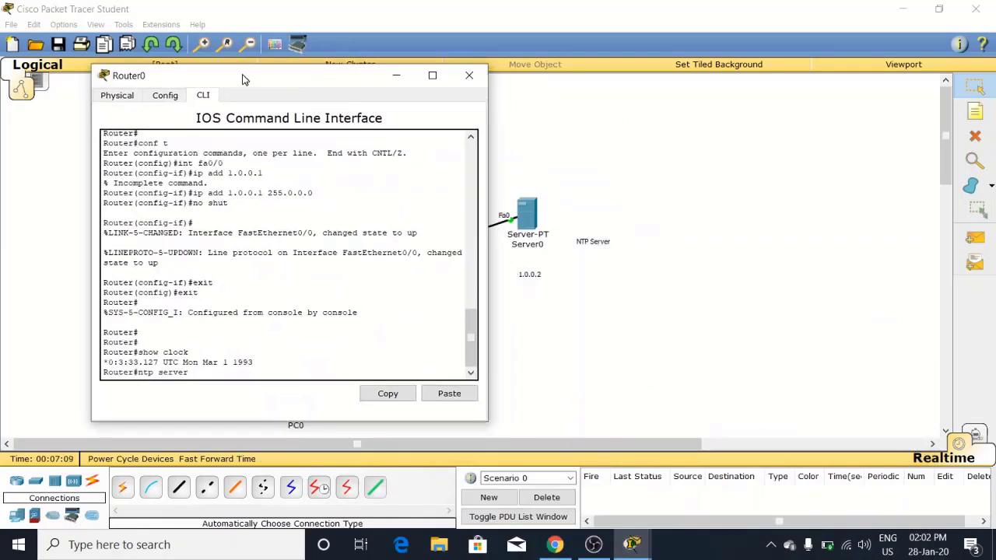
click(530, 278)
click(530, 278)
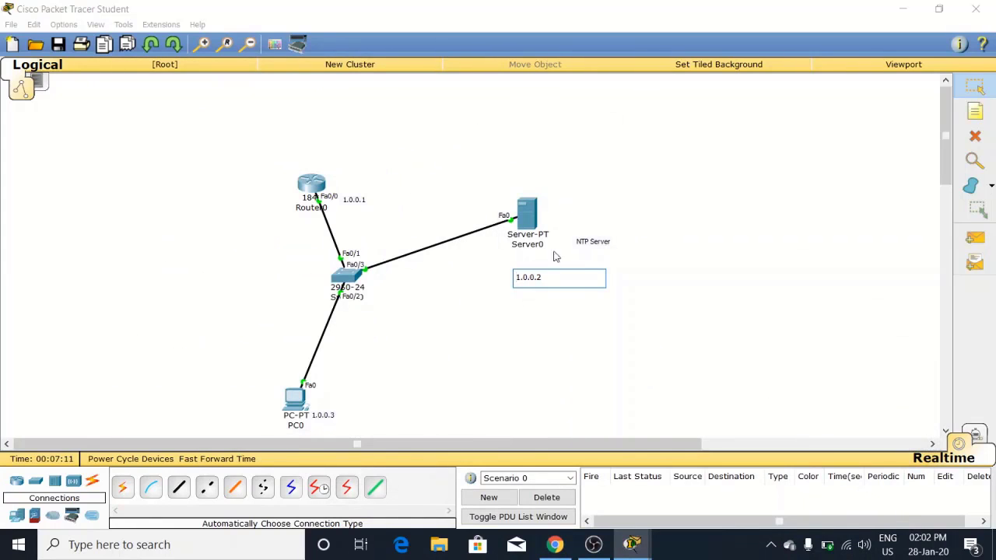
click(316, 138)
drag(298, 195, 312, 199)
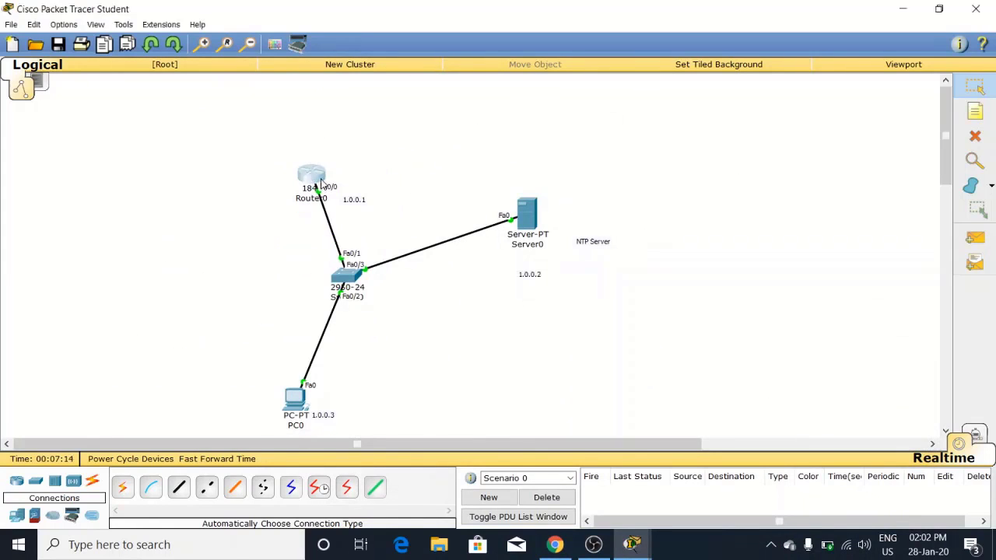
click(322, 181)
text(1.0.0.2)
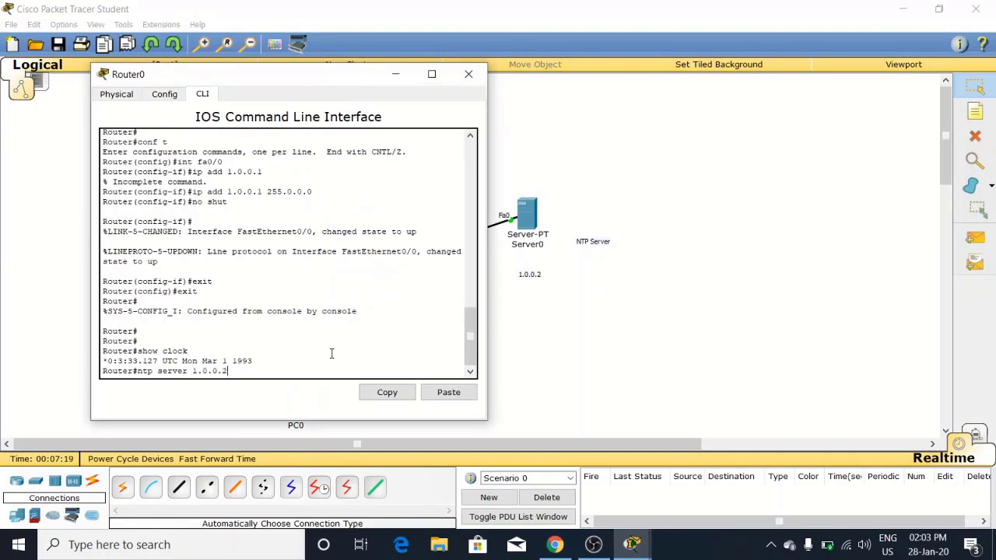
key(Return)
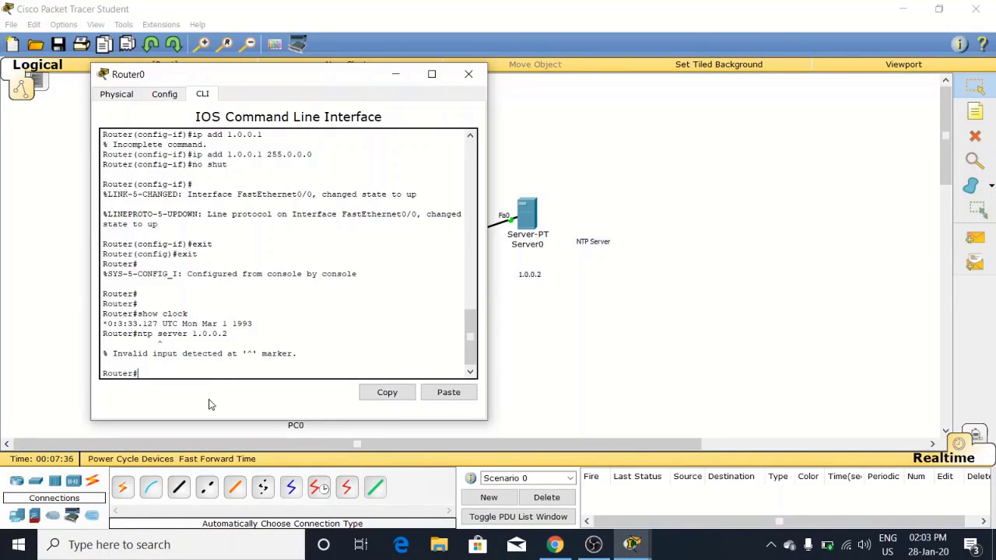
- Set 1.0.0.2 as NTP server from conf t, exit, and save with write
text(conf t)
key(Return)
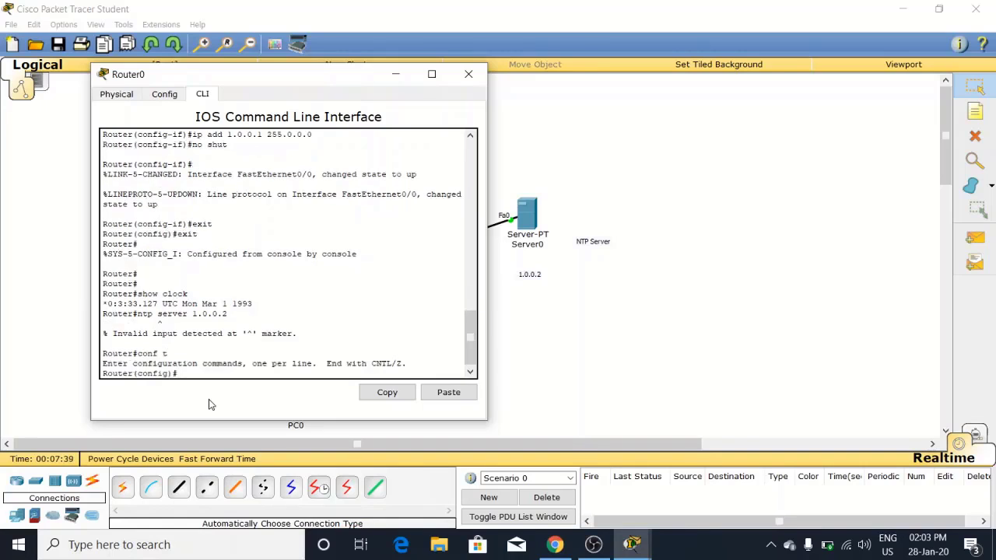
text(ntp server 1.0.0.2)
key(Return)
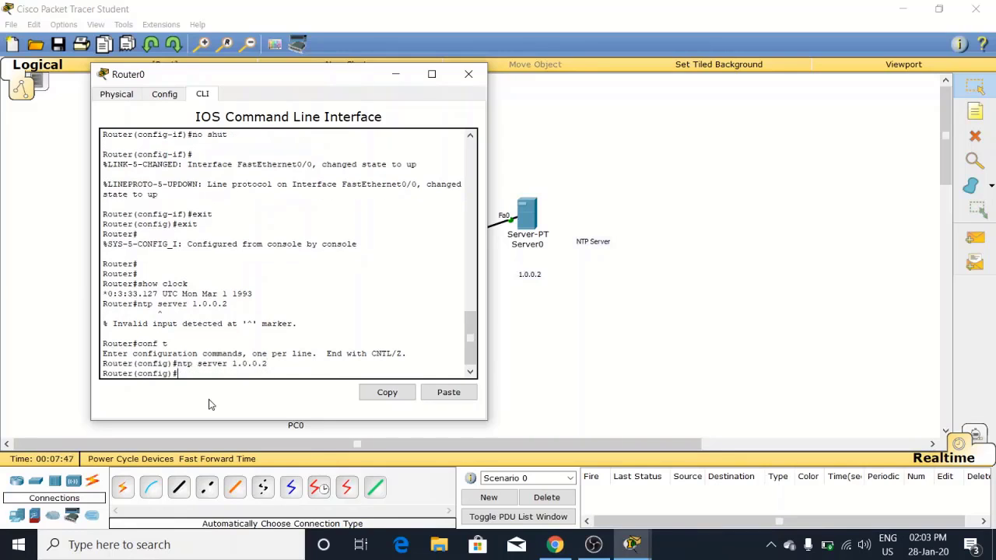
text(exit)
key(Return)
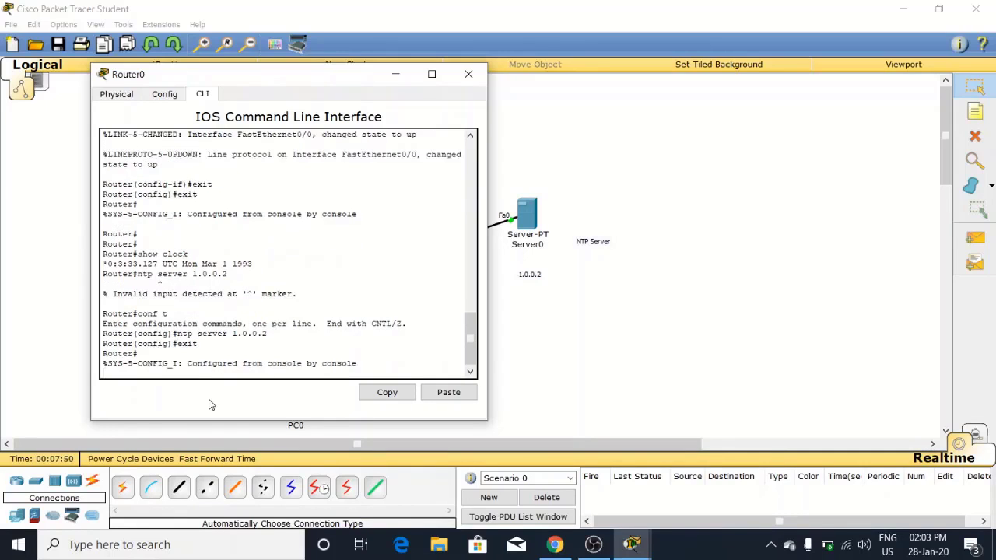
text(write)
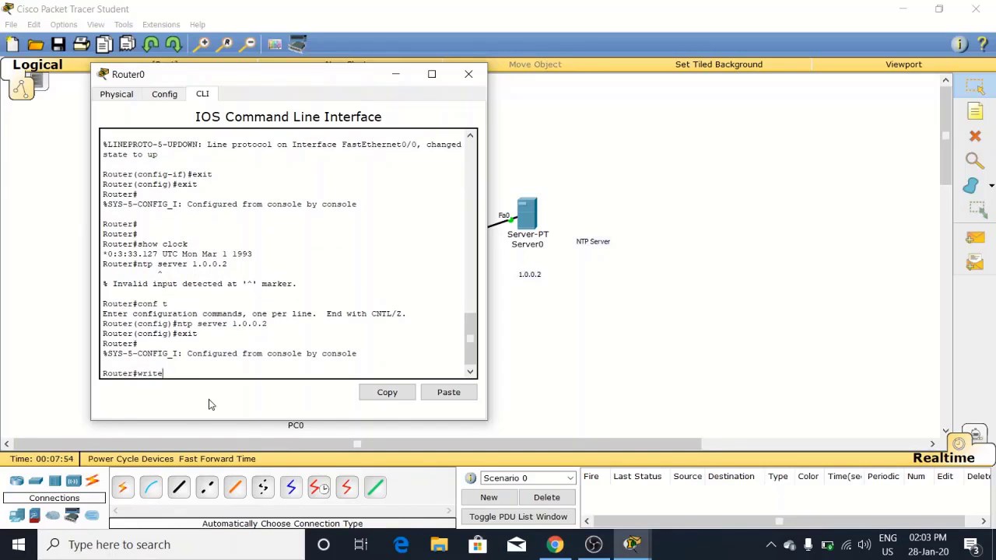
key(Return)
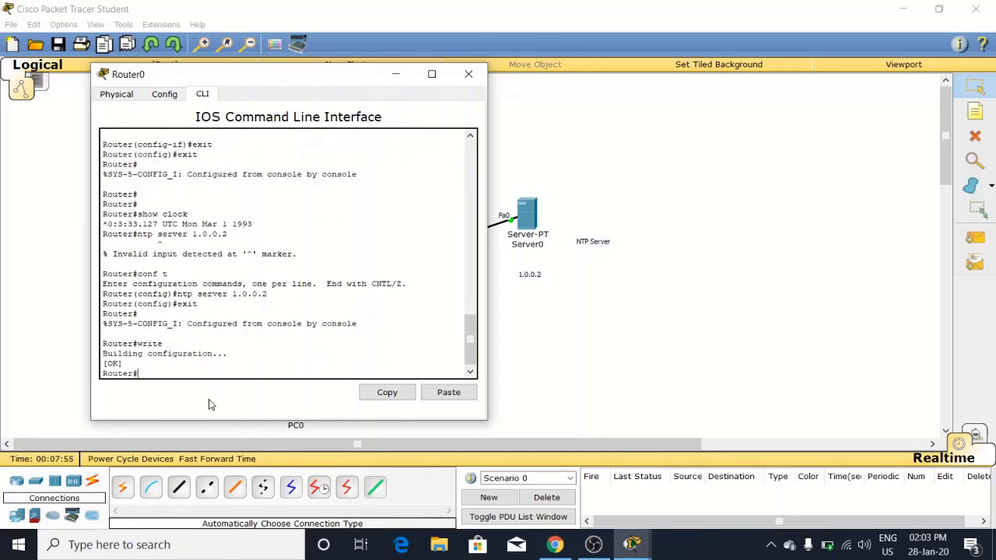
- Run show clock to confirm the router now reads Tue Jan 28 2020
text(show clock)
key(Return)
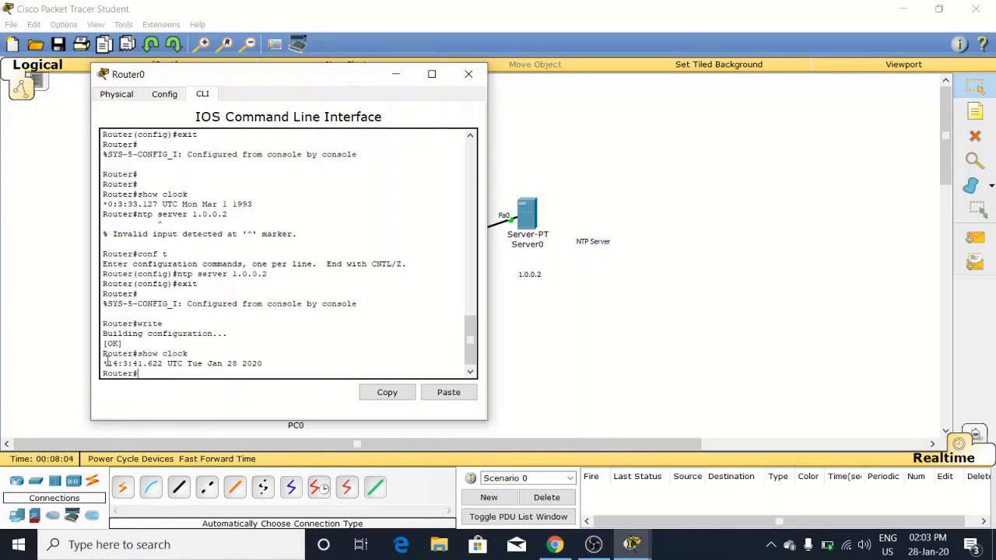
drag(103, 363, 152, 373)
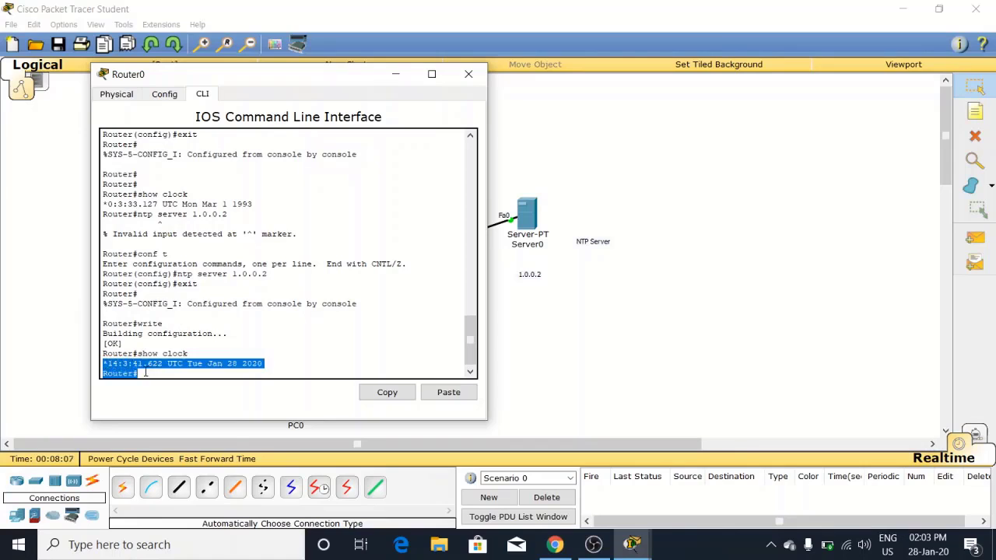
click(178, 372)
drag(197, 363, 209, 390)
click(208, 391)
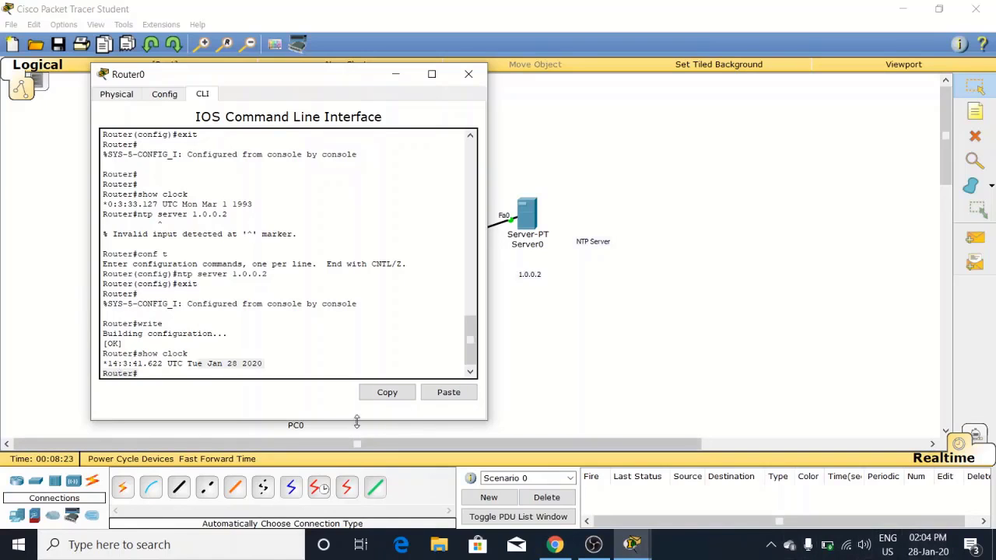
drag(198, 364, 232, 372)
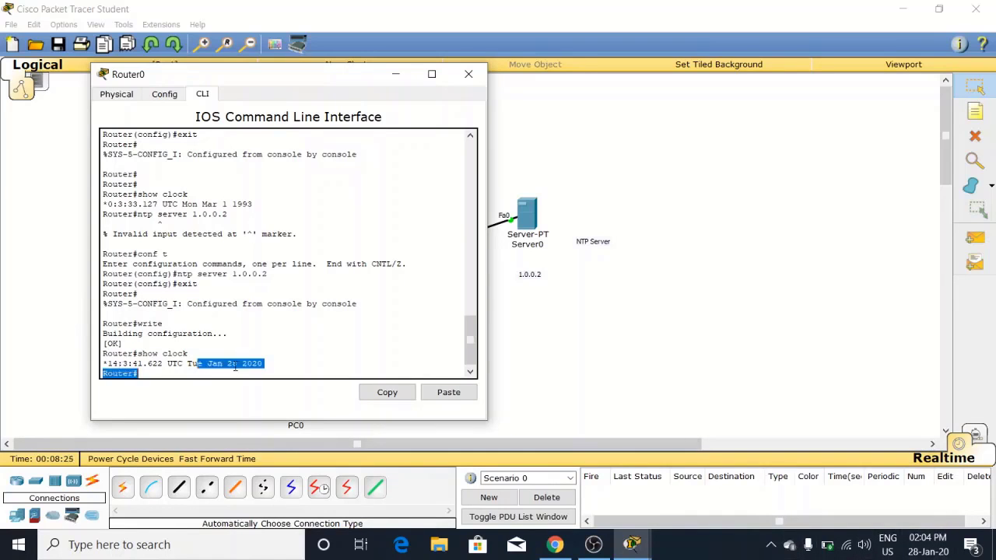
click(935, 544)
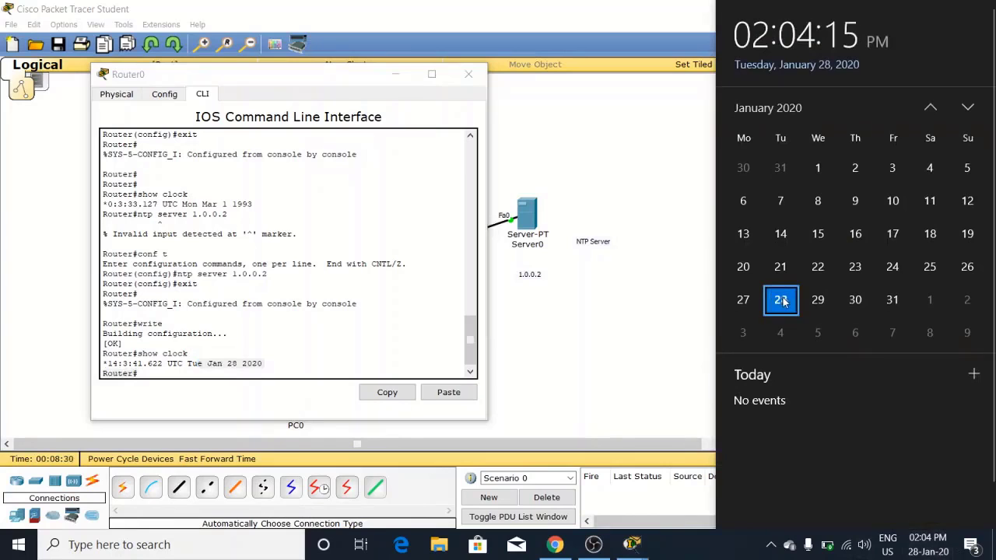
click(426, 248)
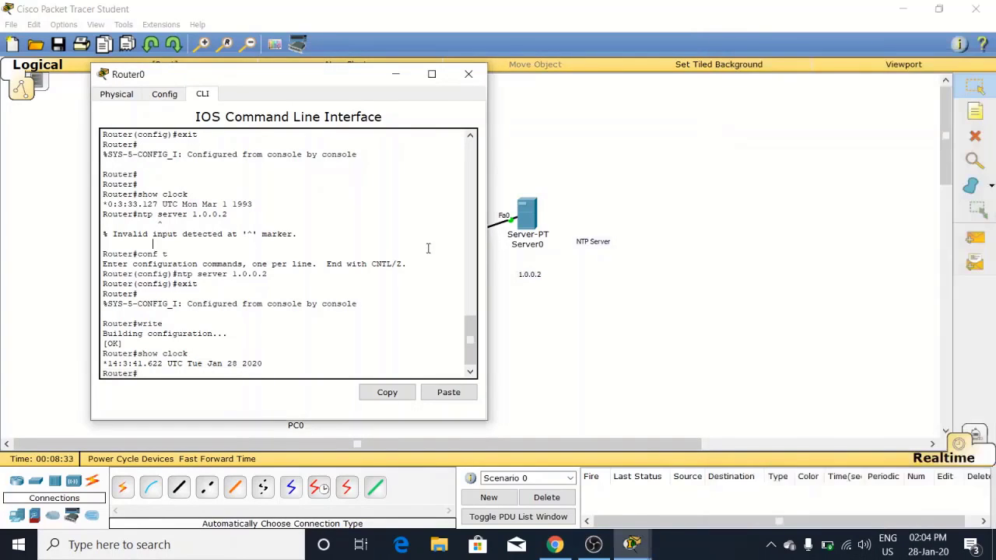
- Close the Router0 console and drag the 1.0.0.2 note up beneath Server0
click(467, 74)
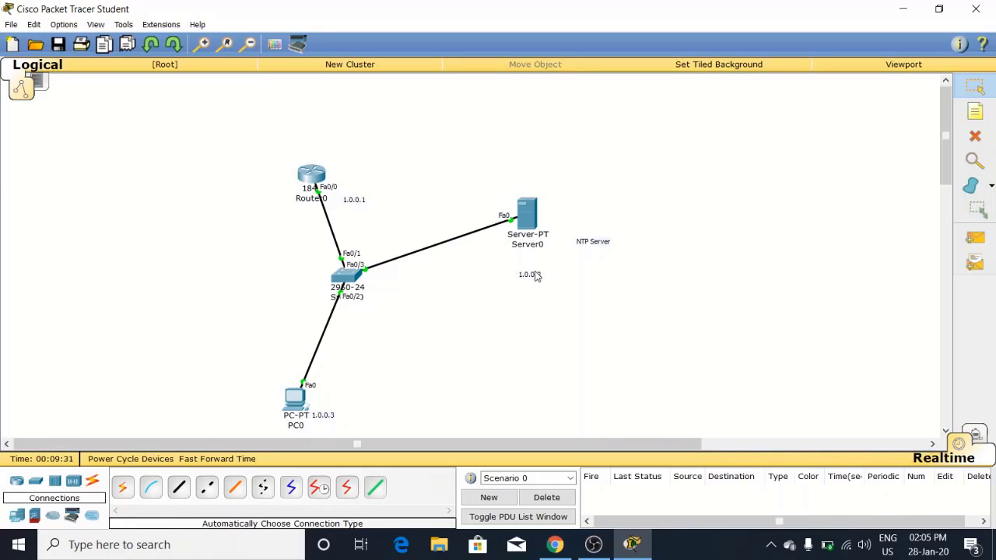
drag(535, 275, 539, 261)
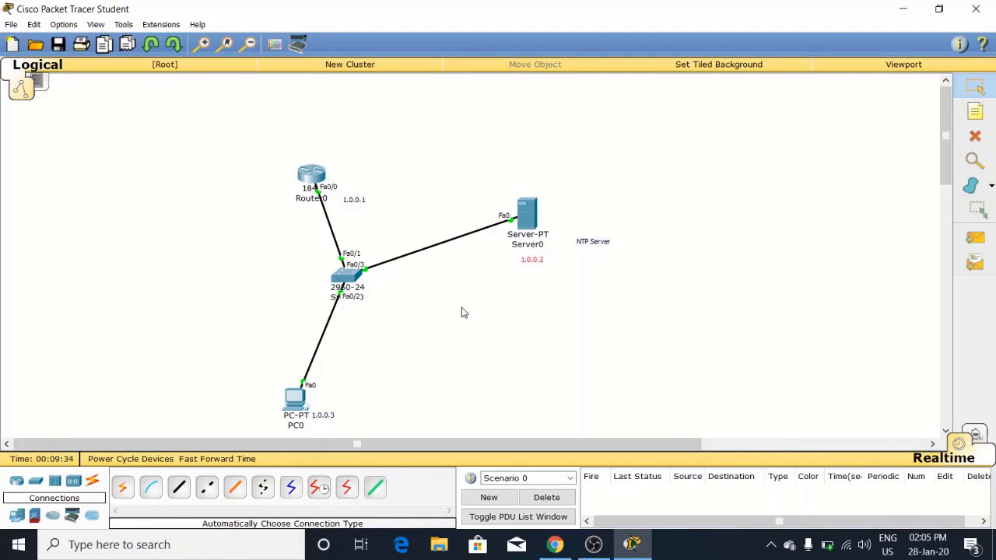